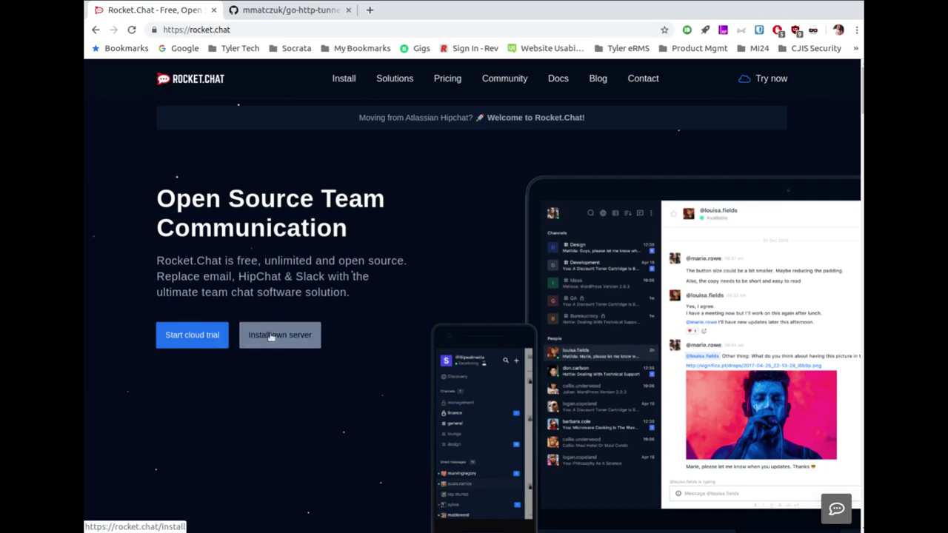
Scroll the homepage down to 'A Universe of Possibilities' showing 23.7k GitHub stars and 5.1k forks
{"action": "scroll", "coordinate": [337, 293], "scroll_direction": "down", "scroll_amount": 7}
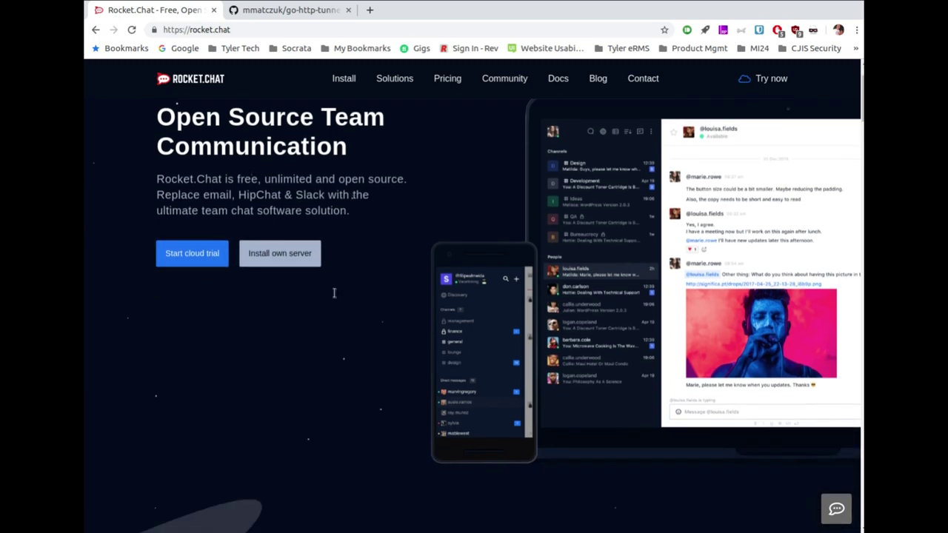
{"action": "scroll", "coordinate": [335, 297], "scroll_direction": "down", "scroll_amount": 3}
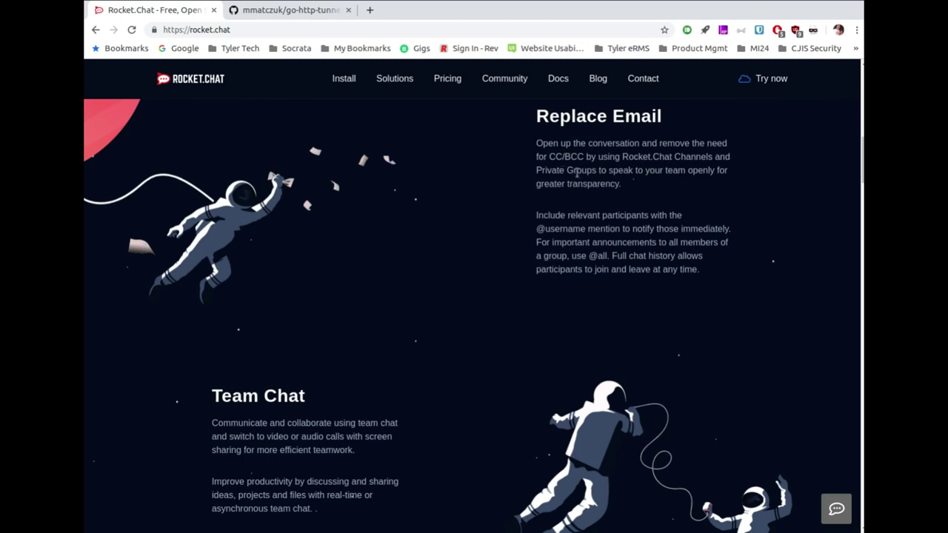
{"action": "scroll", "coordinate": [490, 296], "scroll_direction": "down", "scroll_amount": 3}
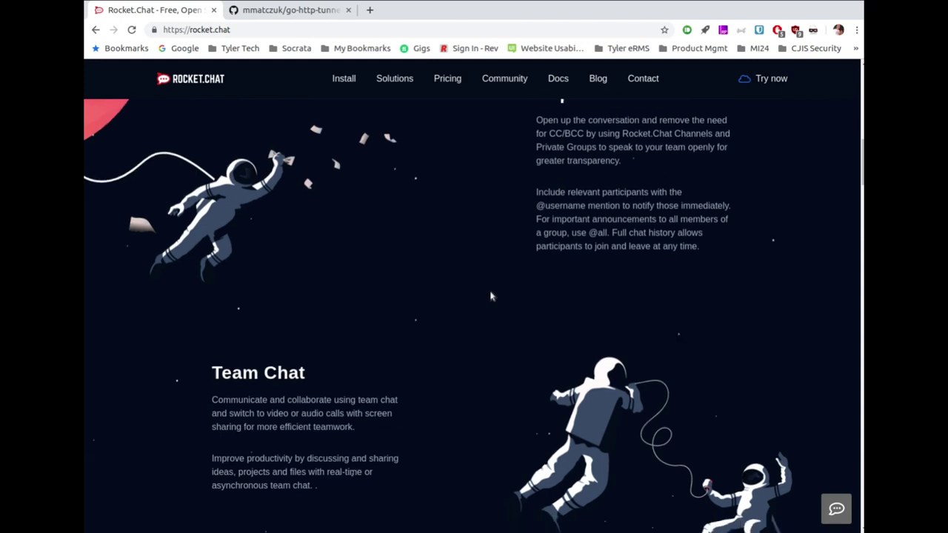
{"action": "scroll", "coordinate": [490, 296], "scroll_direction": "down", "scroll_amount": 1}
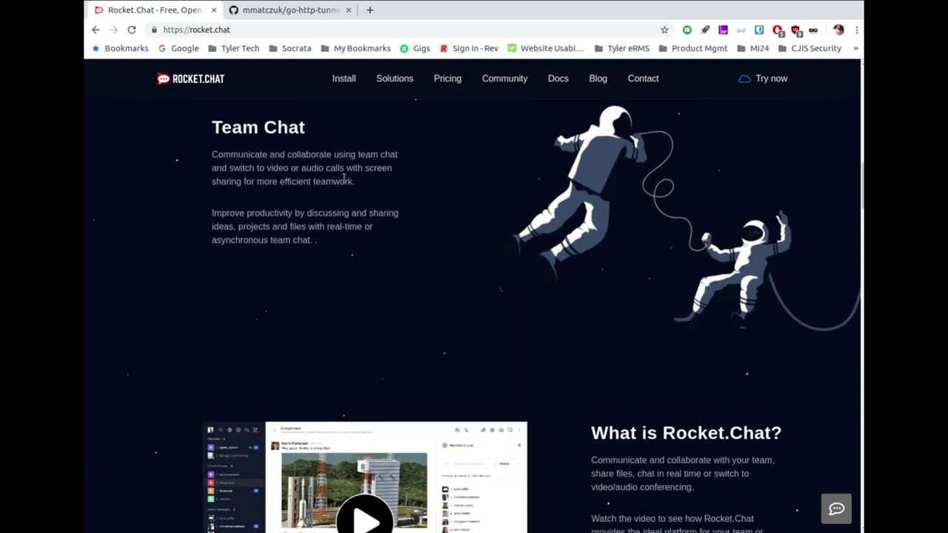
{"action": "scroll", "coordinate": [531, 199], "scroll_direction": "down", "scroll_amount": 3}
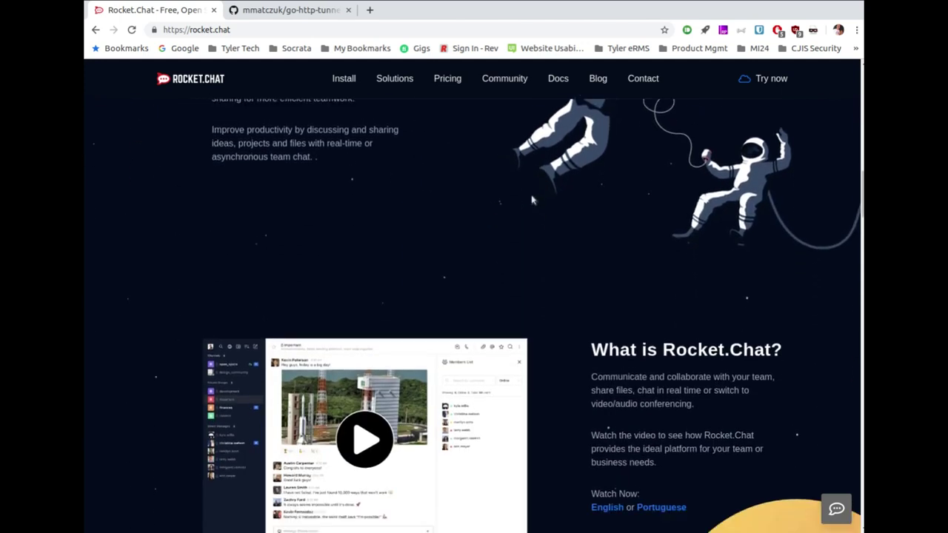
{"action": "scroll", "coordinate": [532, 200], "scroll_direction": "down", "scroll_amount": 1}
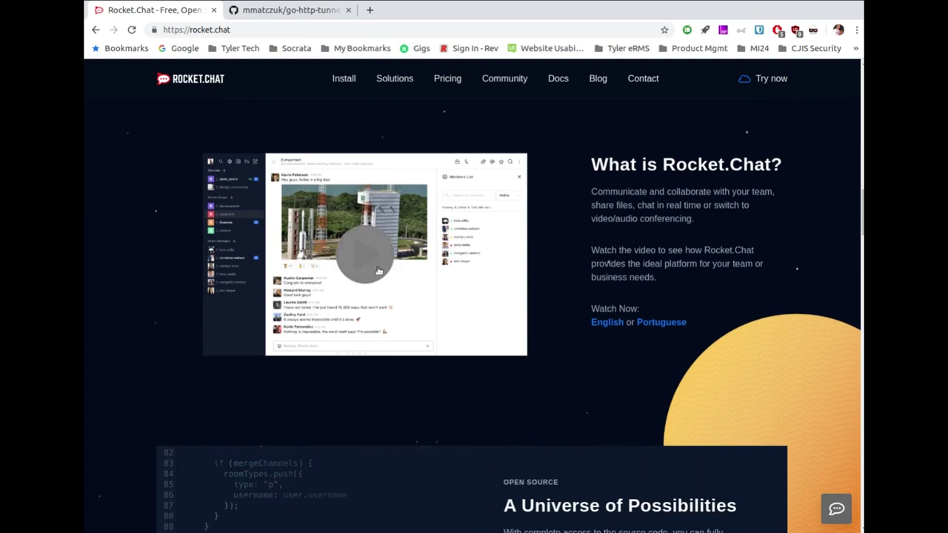
{"action": "scroll", "coordinate": [617, 200], "scroll_direction": "down", "scroll_amount": 4}
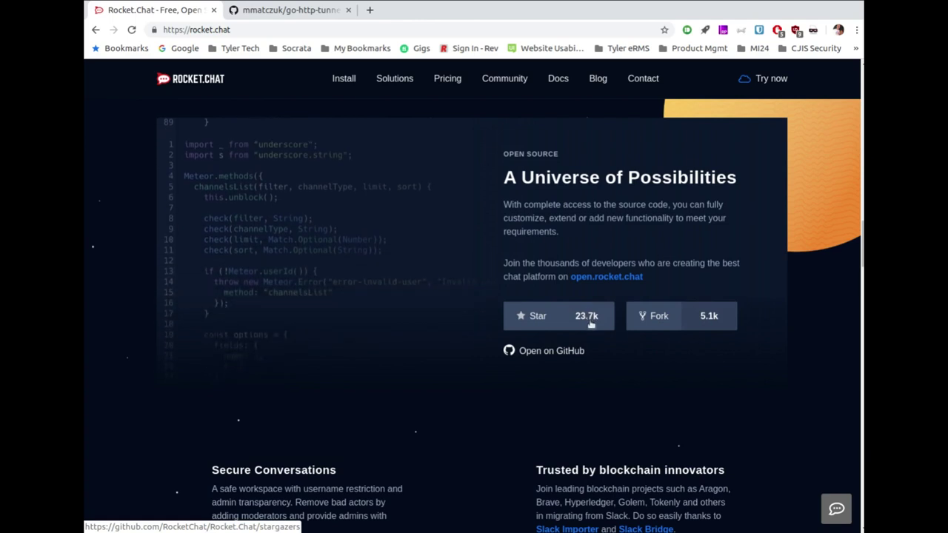
Scroll through Features, LiveChat and Endless Customization to the footer, then back up to Real-time translation
{"action": "scroll", "coordinate": [536, 317], "scroll_direction": "down", "scroll_amount": 1}
{"action": "scroll", "coordinate": [537, 317], "scroll_direction": "down", "scroll_amount": 3}
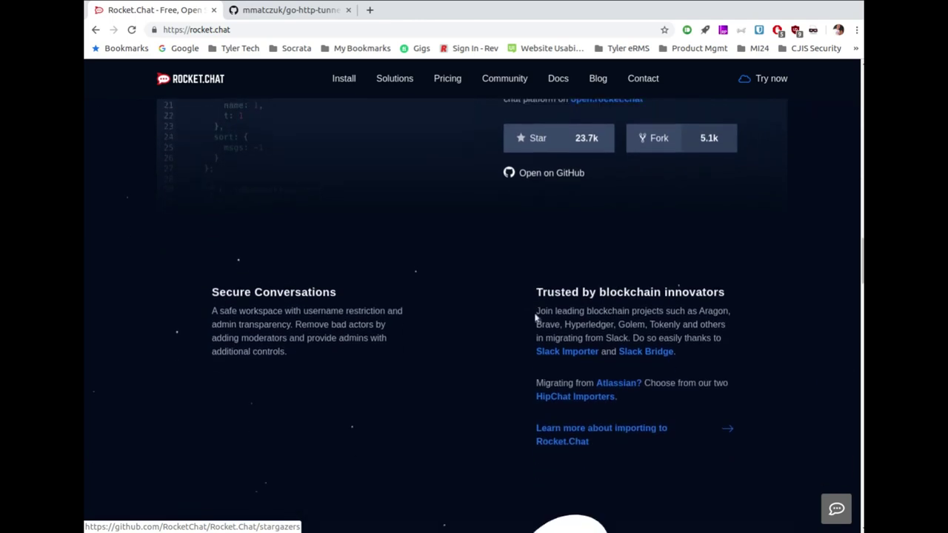
{"action": "scroll", "coordinate": [518, 310], "scroll_direction": "down", "scroll_amount": 1}
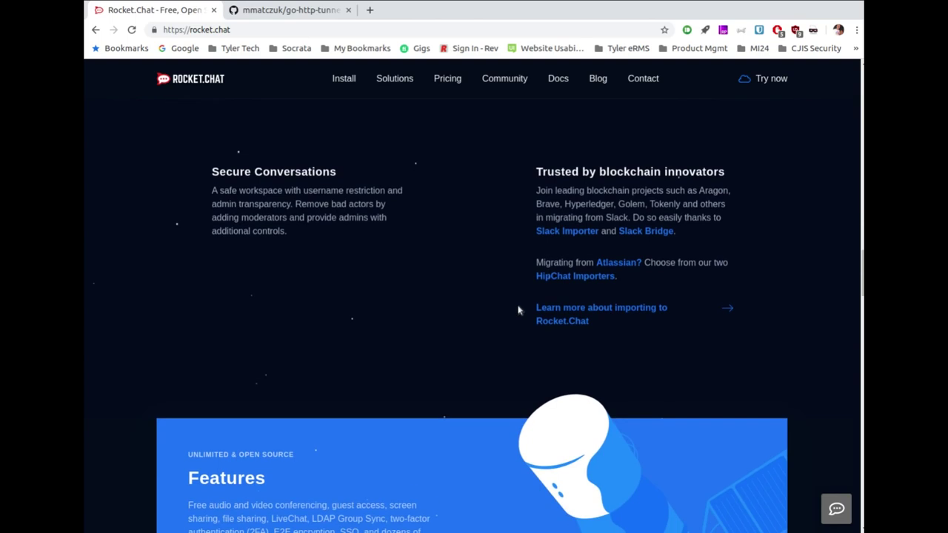
{"action": "scroll", "coordinate": [510, 306], "scroll_direction": "down", "scroll_amount": 3}
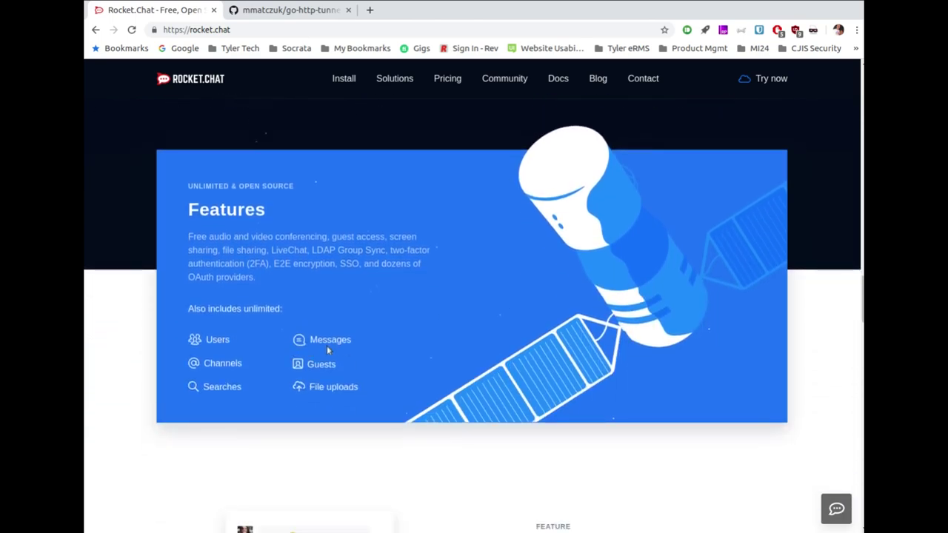
{"action": "scroll", "coordinate": [464, 339], "scroll_direction": "down", "scroll_amount": 4}
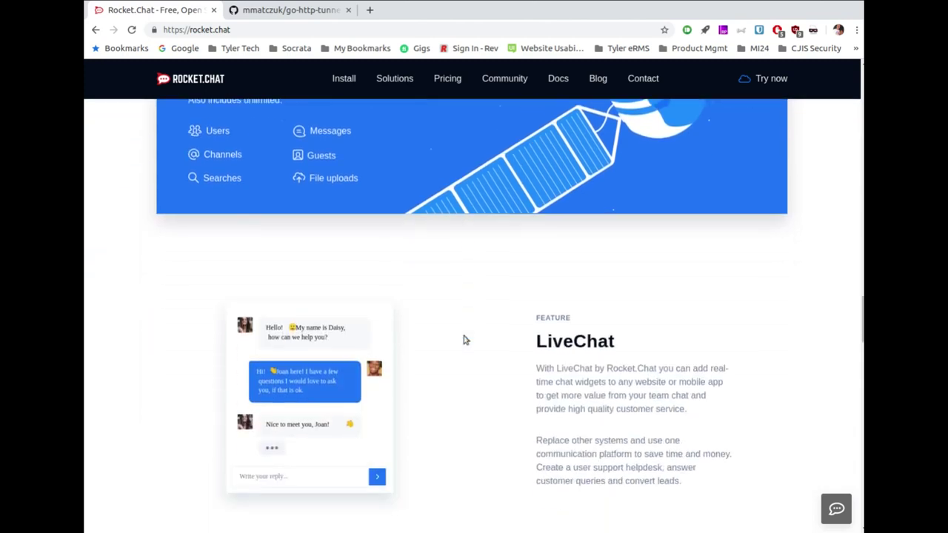
{"action": "scroll", "coordinate": [465, 339], "scroll_direction": "down", "scroll_amount": 1}
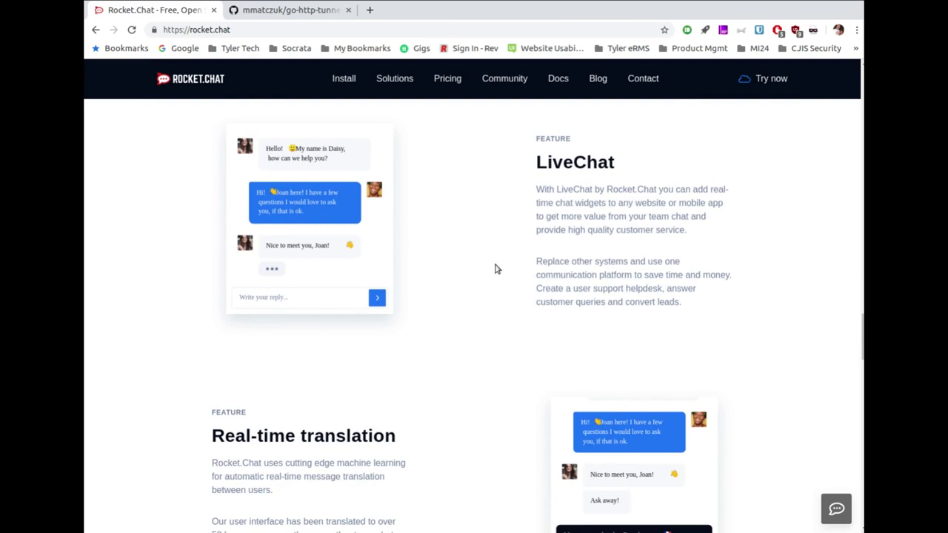
{"action": "scroll", "coordinate": [497, 269], "scroll_direction": "down", "scroll_amount": 3}
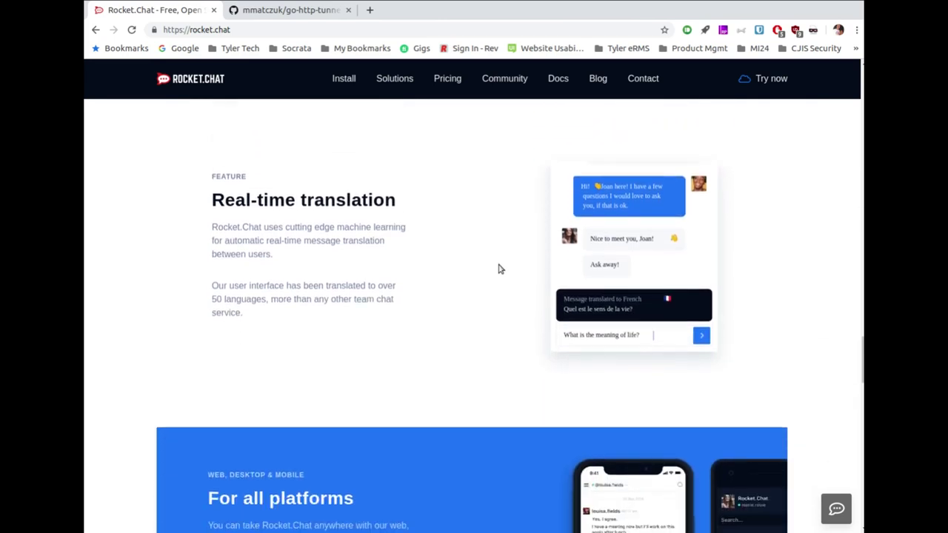
{"action": "scroll", "coordinate": [498, 269], "scroll_direction": "down", "scroll_amount": 4}
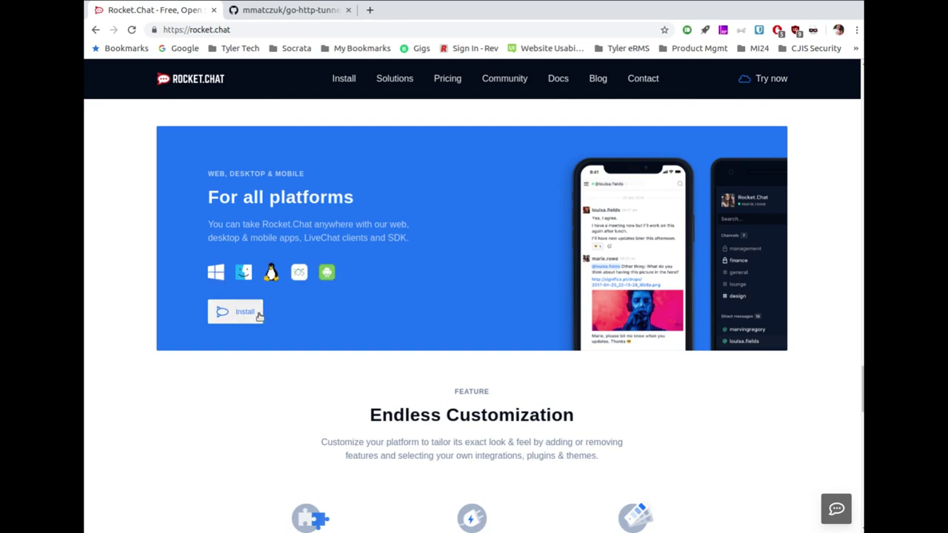
{"action": "scroll", "coordinate": [459, 305], "scroll_direction": "down", "scroll_amount": 4}
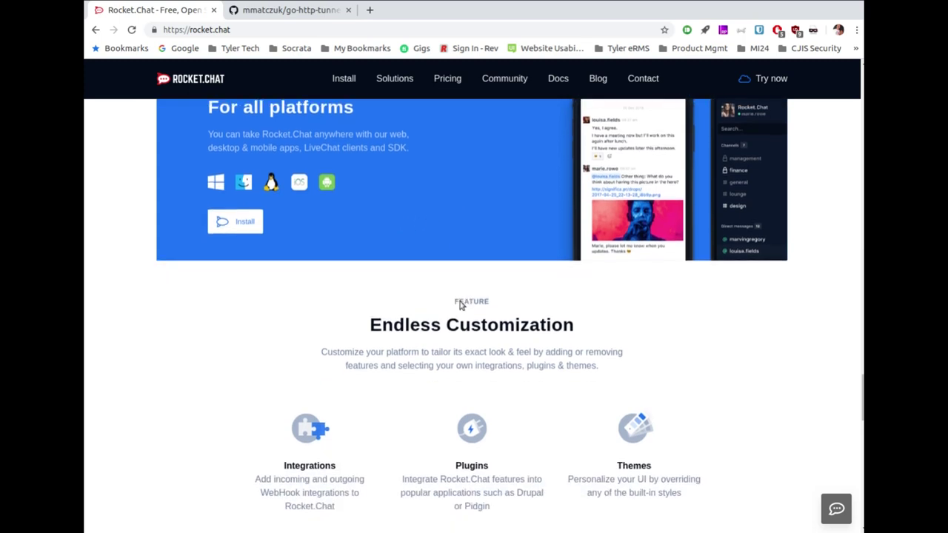
{"action": "scroll", "coordinate": [459, 305], "scroll_direction": "down", "scroll_amount": 2}
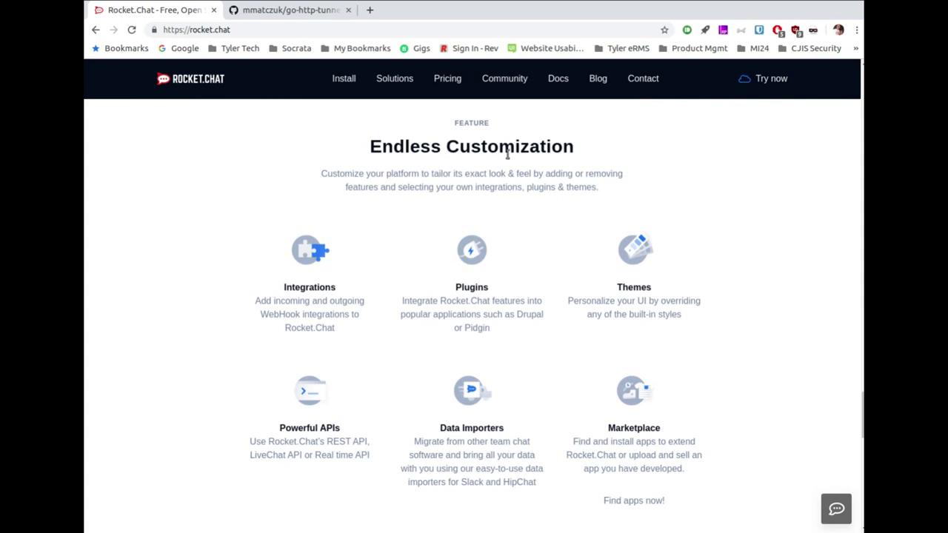
{"action": "scroll", "coordinate": [459, 313], "scroll_direction": "down", "scroll_amount": 5}
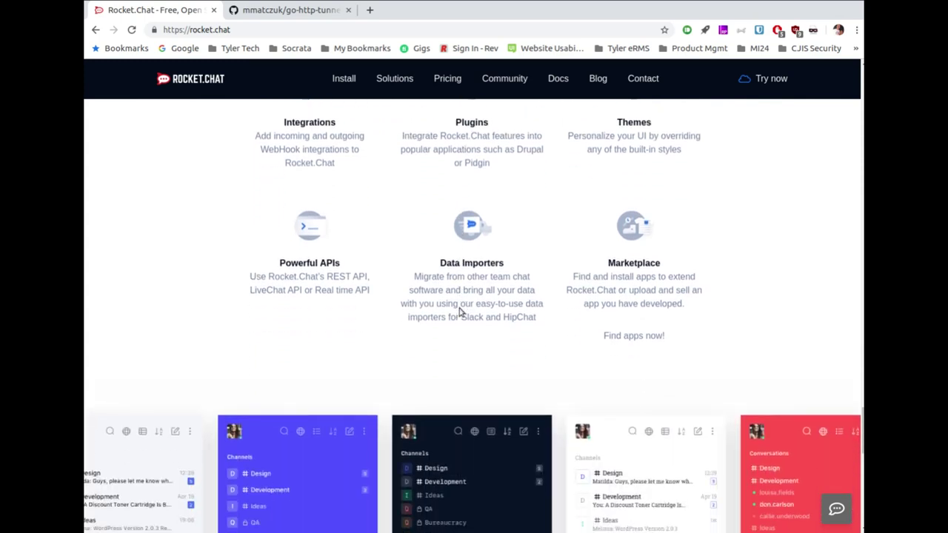
{"action": "scroll", "coordinate": [459, 313], "scroll_direction": "down", "scroll_amount": 4}
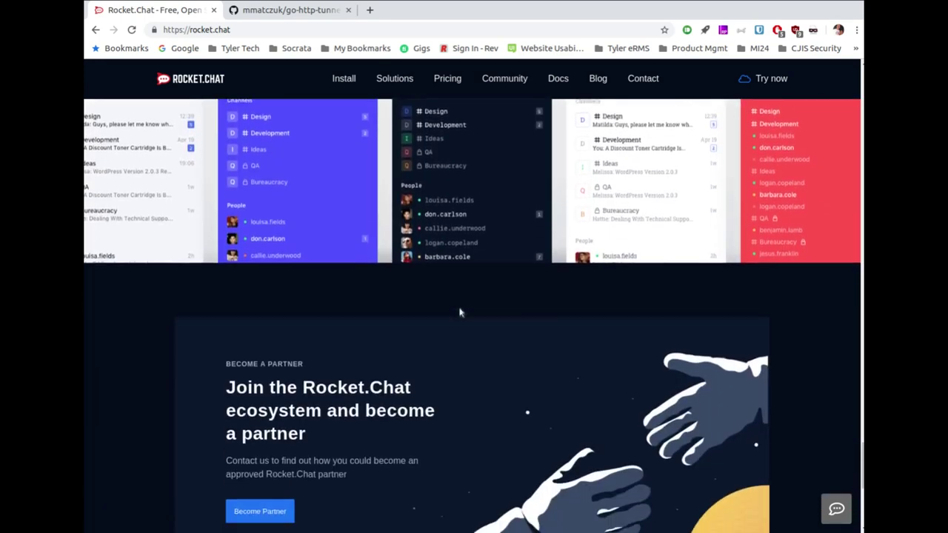
{"action": "scroll", "coordinate": [459, 312], "scroll_direction": "down", "scroll_amount": 1}
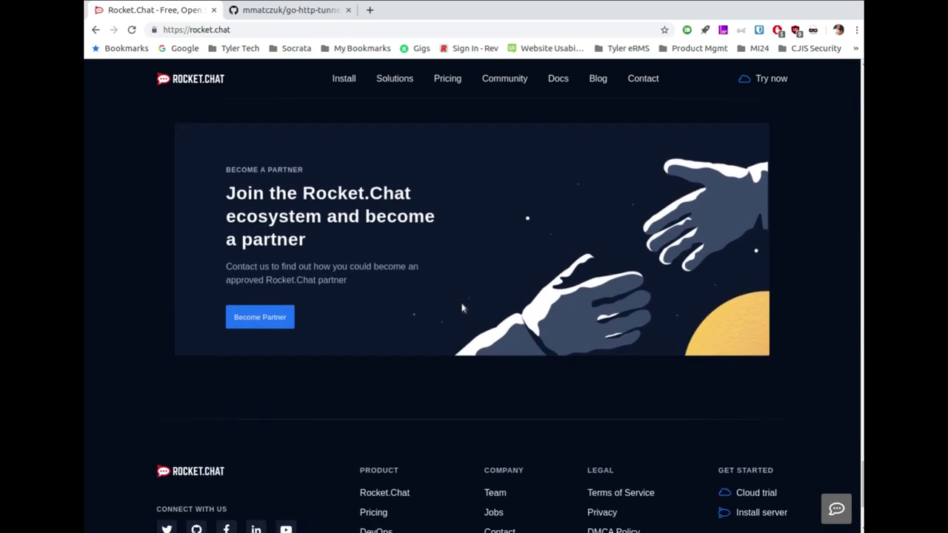
{"action": "scroll", "coordinate": [460, 303], "scroll_direction": "up", "scroll_amount": 18}
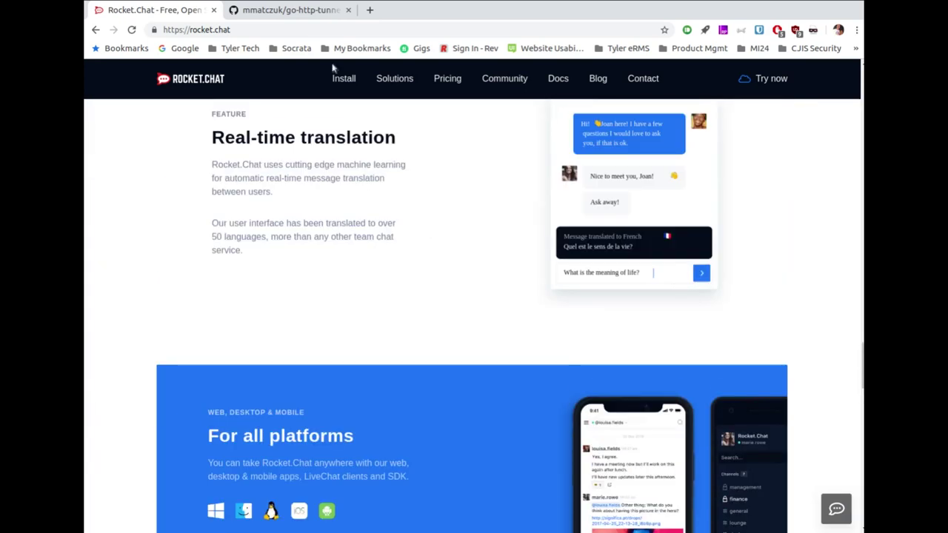
Open the install page and keep the Linux desktop app's deb(x64) package version selected
{"action": "left_click", "coordinate": [344, 85]}
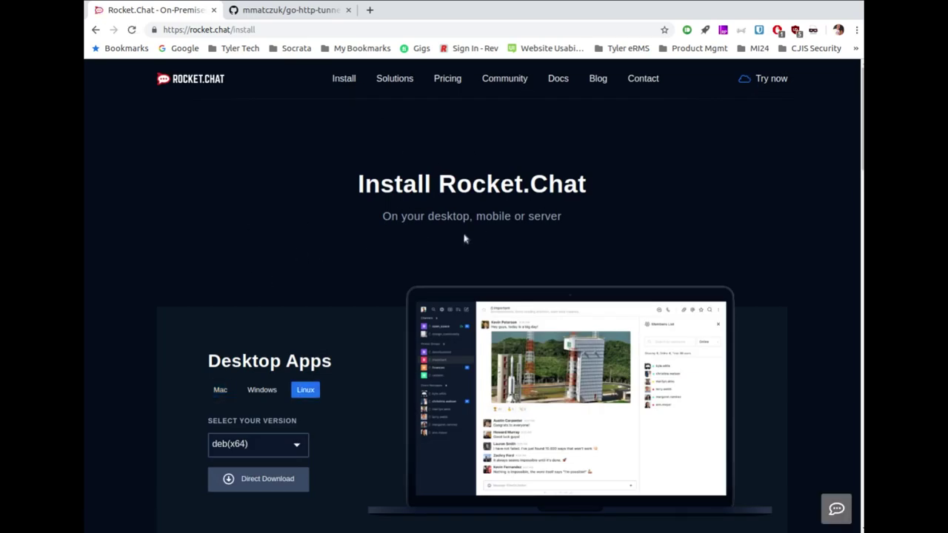
{"action": "scroll", "coordinate": [348, 226], "scroll_direction": "down", "scroll_amount": 2}
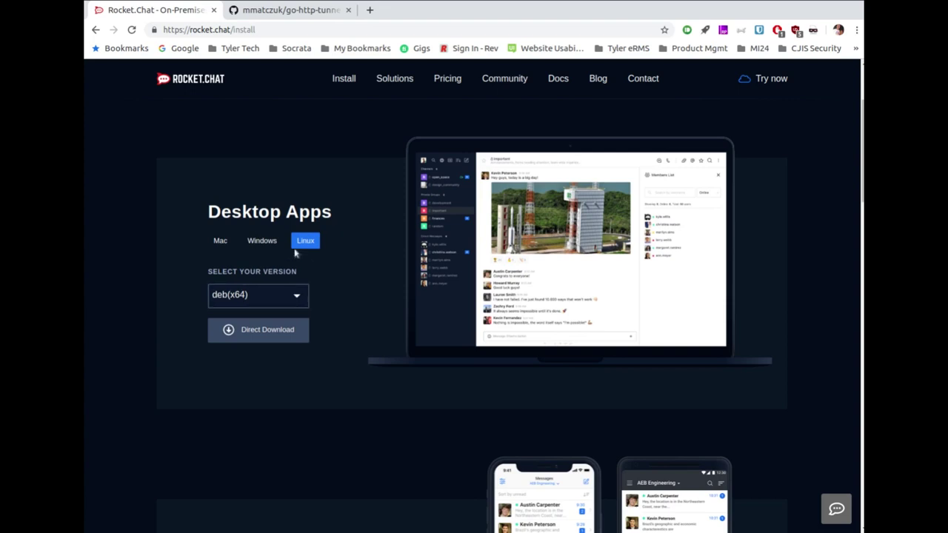
{"action": "left_click", "coordinate": [283, 297]}
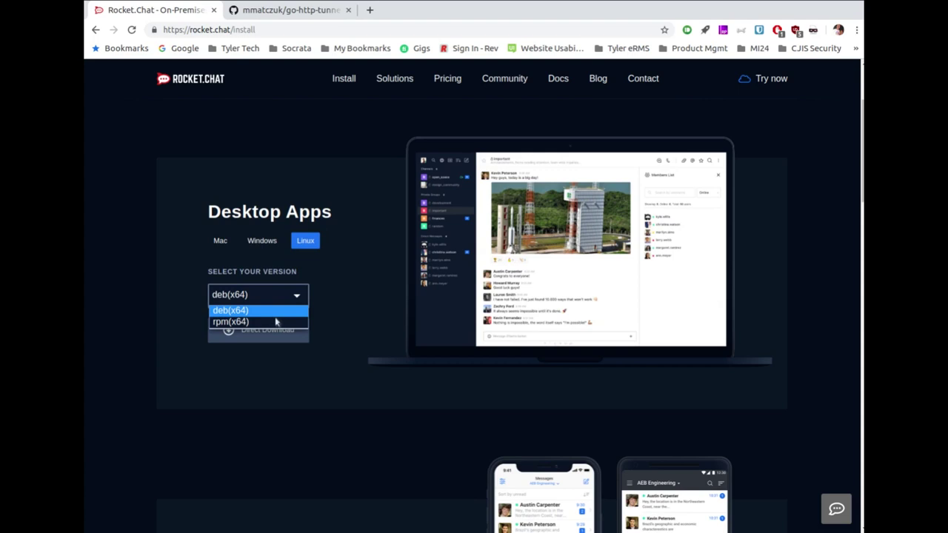
{"action": "left_click", "coordinate": [271, 298]}
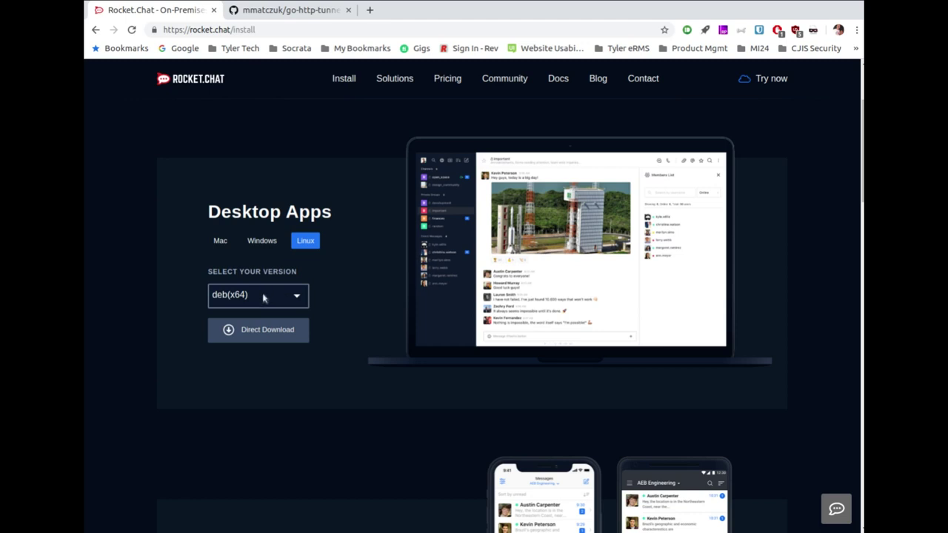
Compare the Windows and Mac desktop downloads, return to Linux, and scroll toward Mobile Apps
{"action": "left_click", "coordinate": [259, 244]}
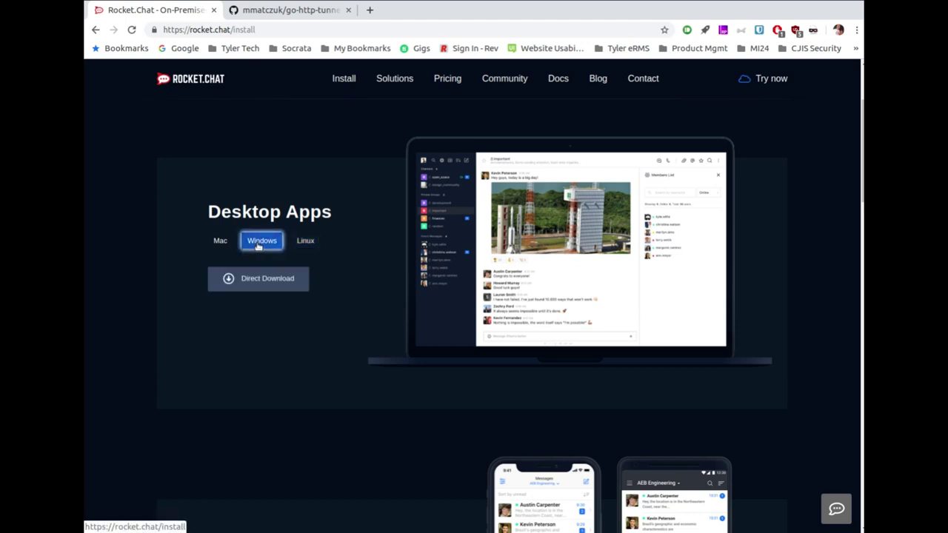
{"action": "left_click", "coordinate": [220, 241]}
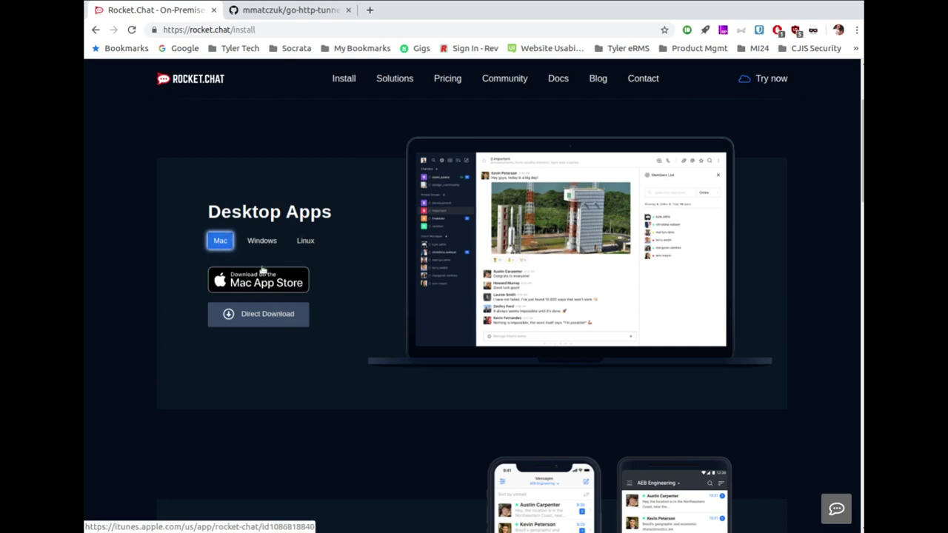
{"action": "left_click", "coordinate": [302, 242]}
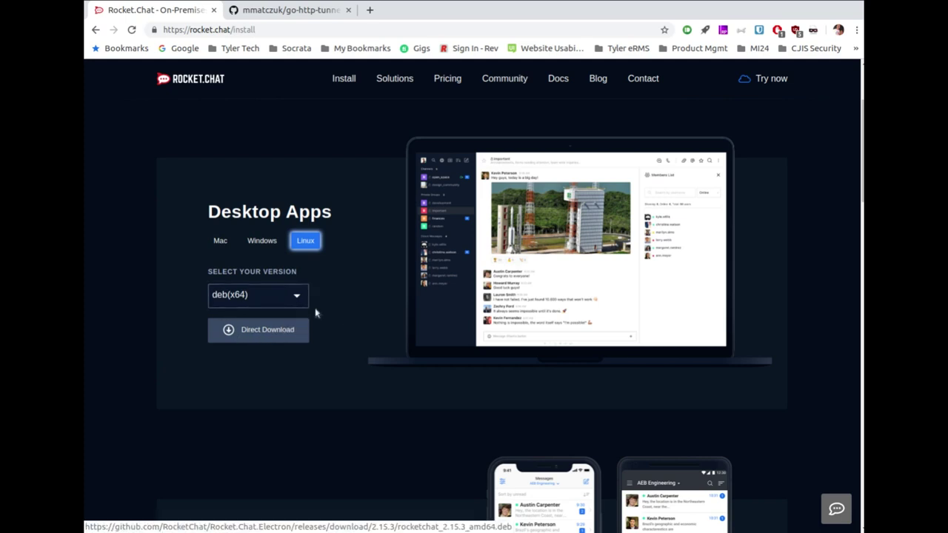
{"action": "scroll", "coordinate": [317, 311], "scroll_direction": "down", "scroll_amount": 5}
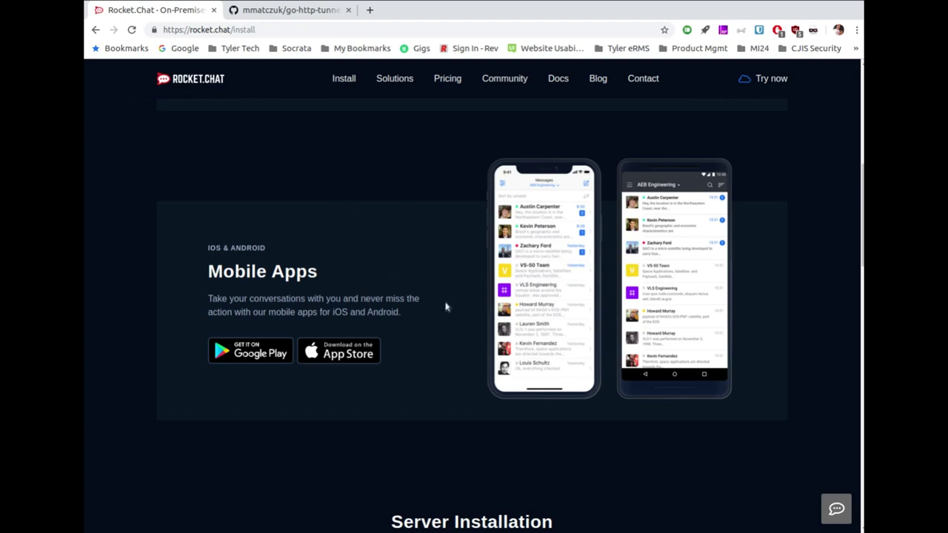
{"action": "scroll", "coordinate": [445, 307], "scroll_direction": "down", "scroll_amount": 4}
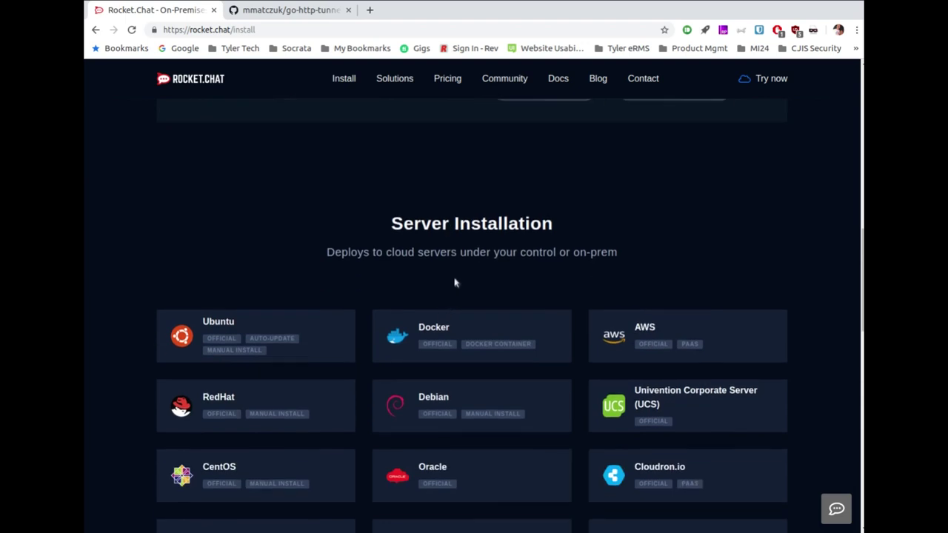
{"action": "scroll", "coordinate": [455, 282], "scroll_direction": "down", "scroll_amount": 3}
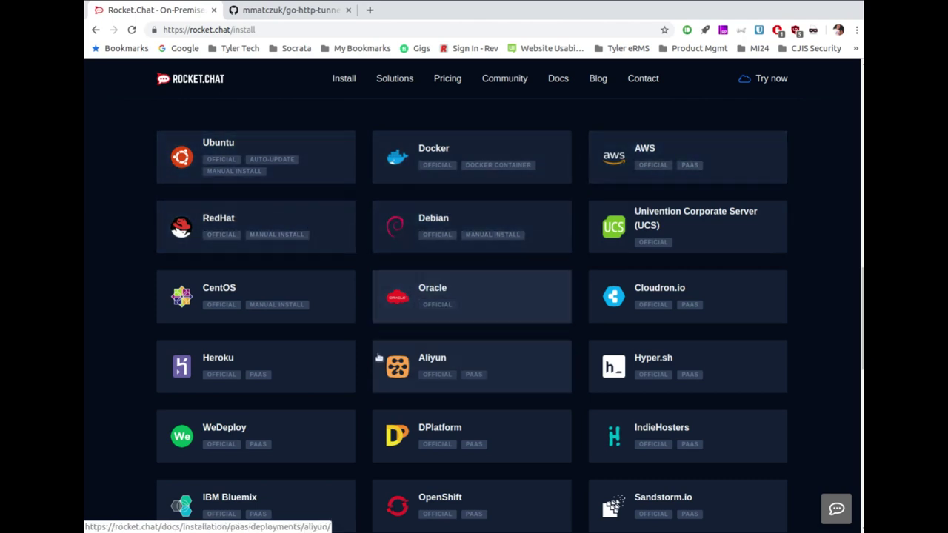
{"action": "scroll", "coordinate": [408, 409], "scroll_direction": "down", "scroll_amount": 4}
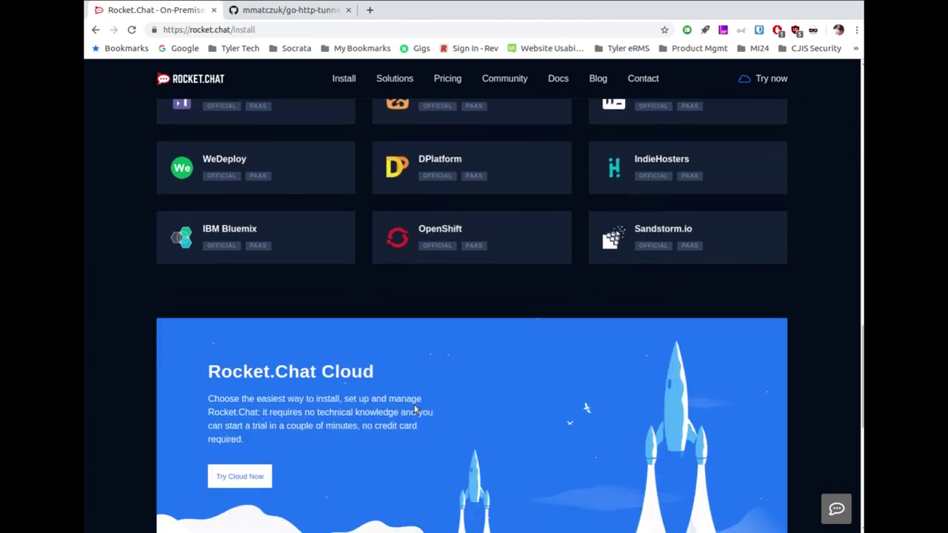
{"action": "scroll", "coordinate": [505, 274], "scroll_direction": "down", "scroll_amount": 3}
{"action": "scroll", "coordinate": [506, 276], "scroll_direction": "down", "scroll_amount": 2}
{"action": "scroll", "coordinate": [505, 276], "scroll_direction": "up", "scroll_amount": 2}
{"action": "scroll", "coordinate": [506, 275], "scroll_direction": "down", "scroll_amount": 2}
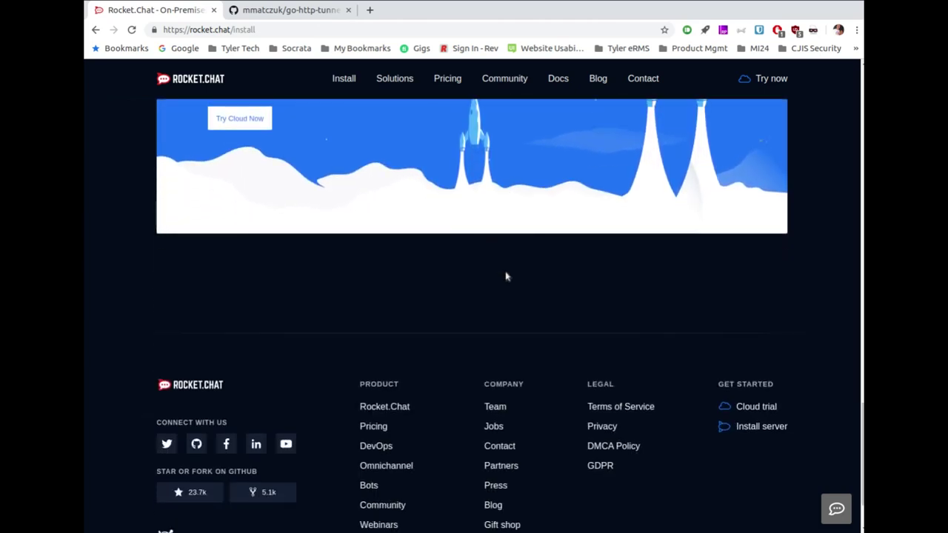
{"action": "scroll", "coordinate": [506, 275], "scroll_direction": "down", "scroll_amount": 1}
{"action": "scroll", "coordinate": [505, 275], "scroll_direction": "up", "scroll_amount": 4}
{"action": "scroll", "coordinate": [506, 275], "scroll_direction": "up", "scroll_amount": 15}
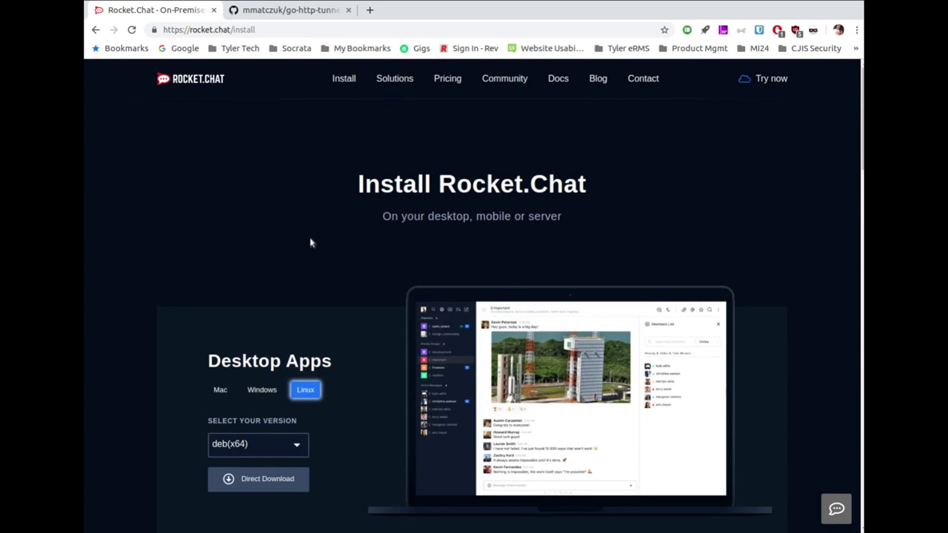
{"action": "scroll", "coordinate": [342, 247], "scroll_direction": "down", "scroll_amount": 3}
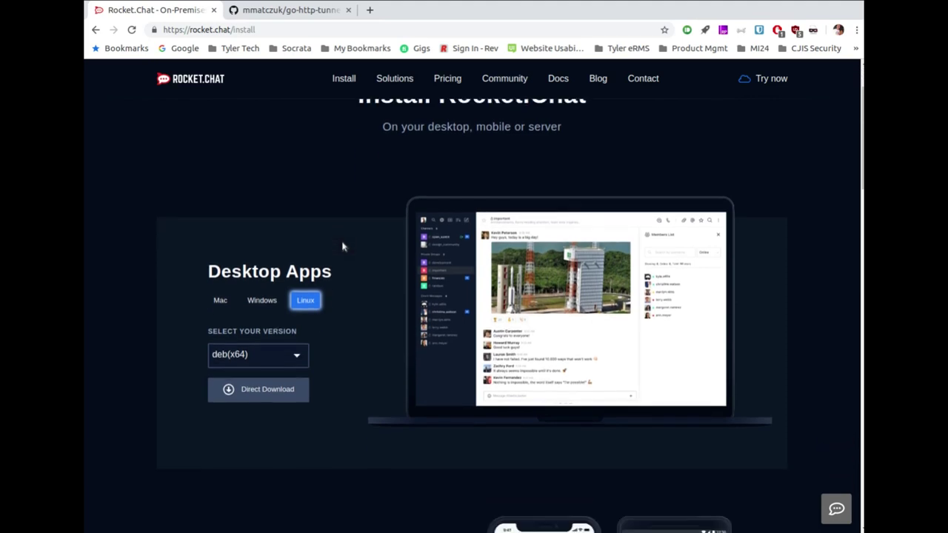
{"action": "scroll", "coordinate": [342, 246], "scroll_direction": "down", "scroll_amount": 2}
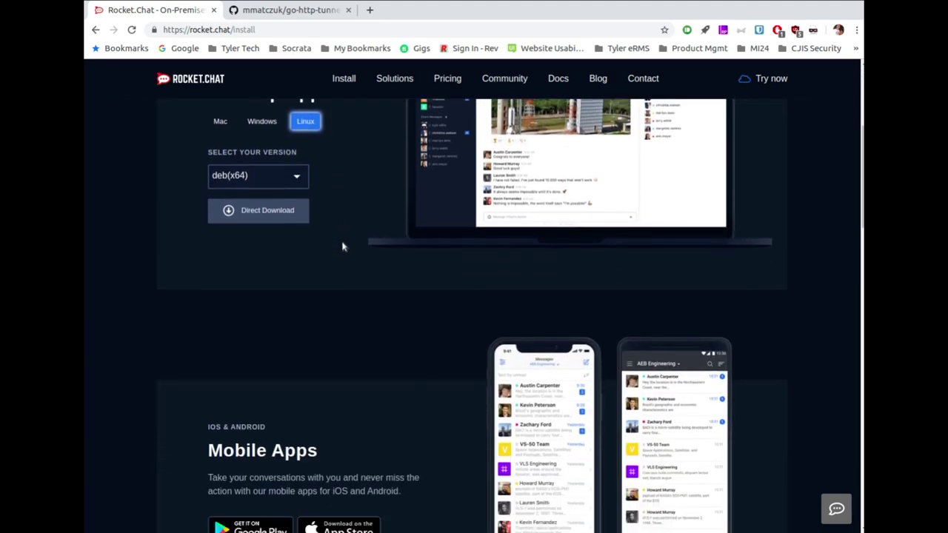
{"action": "scroll", "coordinate": [342, 247], "scroll_direction": "down", "scroll_amount": 1}
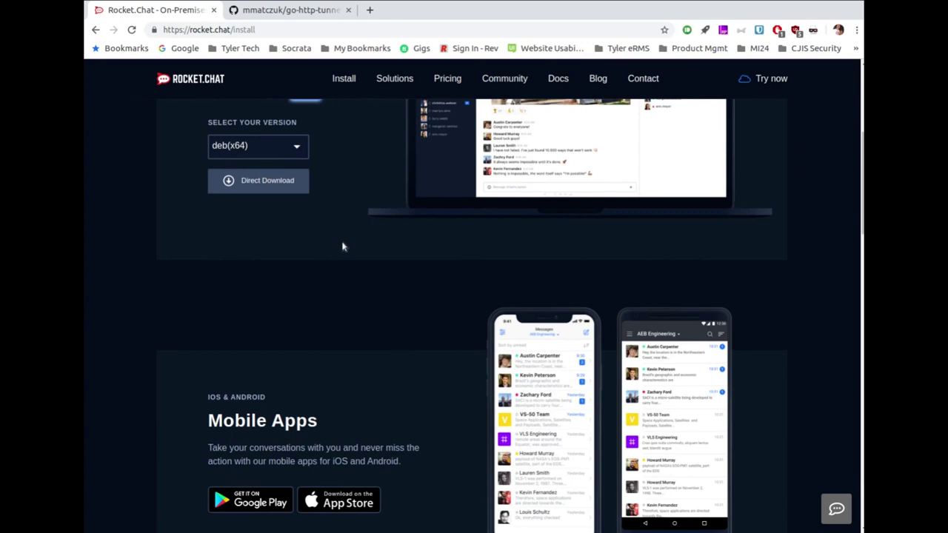
{"action": "scroll", "coordinate": [342, 247], "scroll_direction": "up", "scroll_amount": 4}
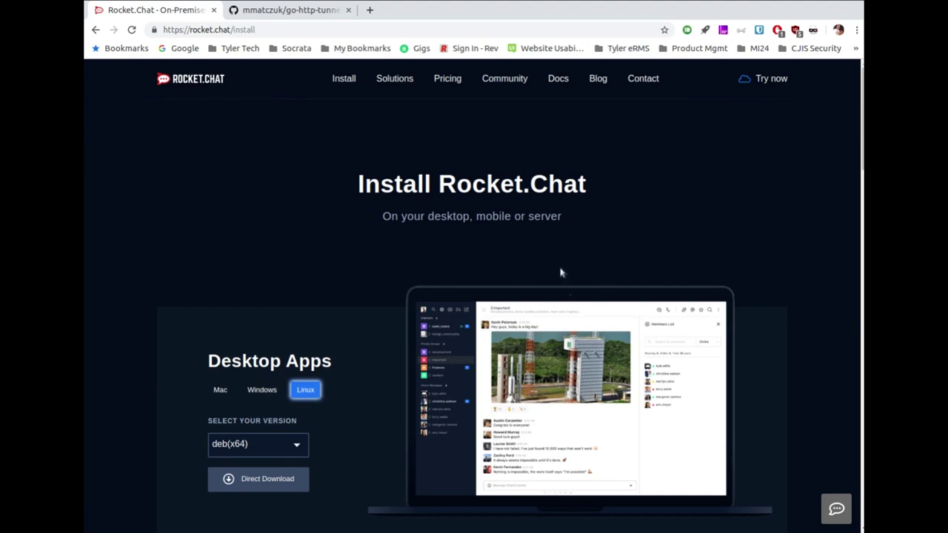
{"action": "scroll", "coordinate": [353, 282], "scroll_direction": "down", "scroll_amount": 4}
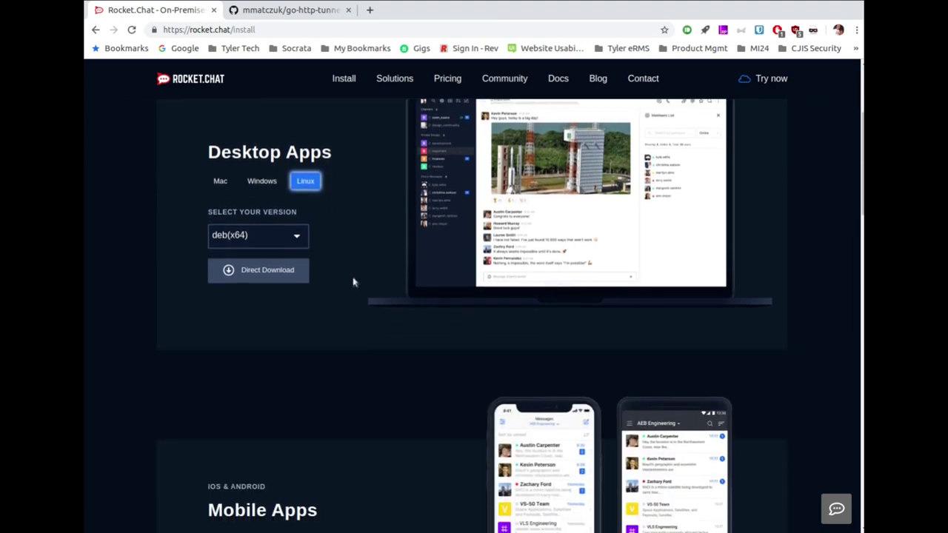
{"action": "scroll", "coordinate": [354, 282], "scroll_direction": "down", "scroll_amount": 2}
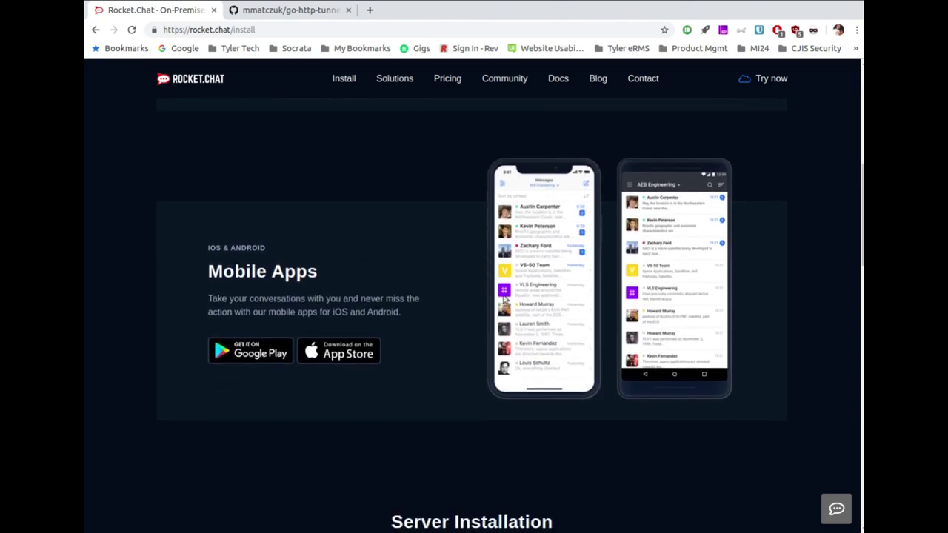
{"action": "scroll", "coordinate": [470, 335], "scroll_direction": "down", "scroll_amount": 3}
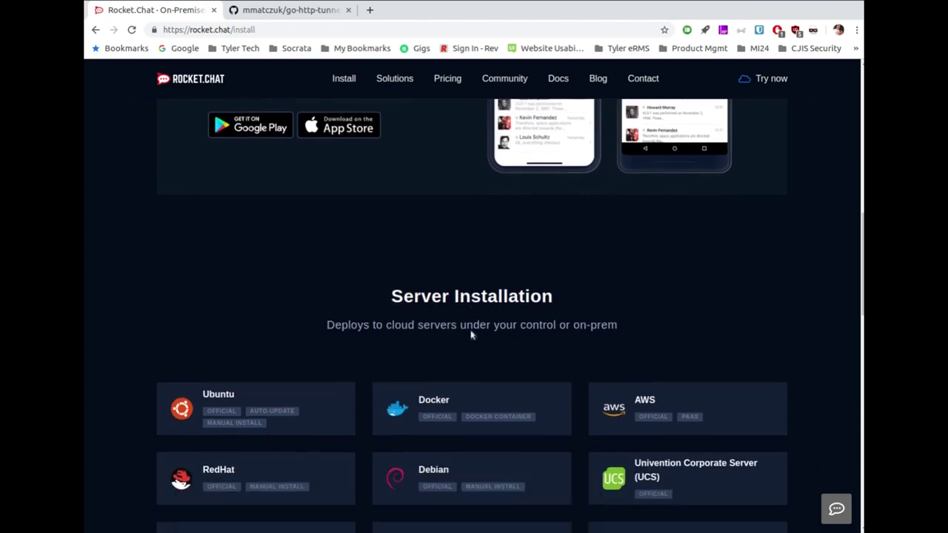
{"action": "scroll", "coordinate": [361, 309], "scroll_direction": "down", "scroll_amount": 7}
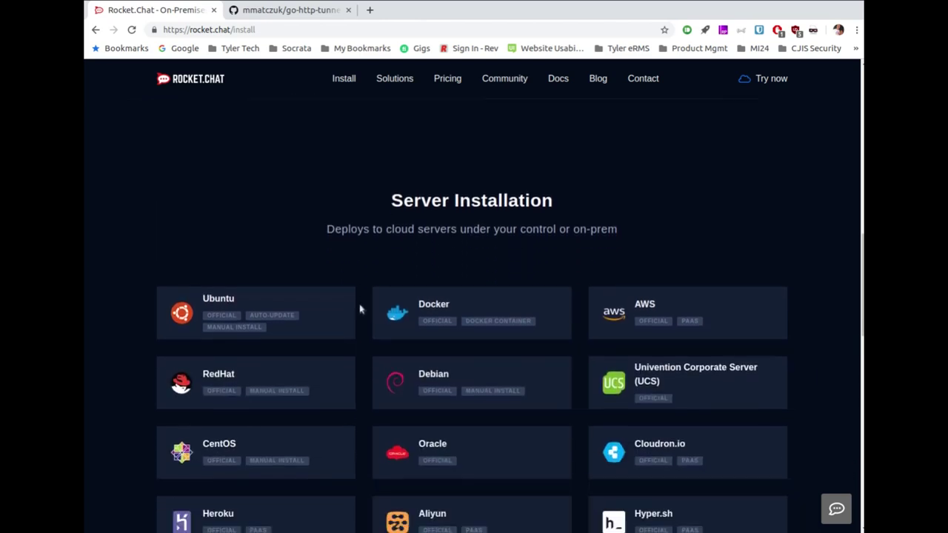
{"action": "scroll", "coordinate": [360, 304], "scroll_direction": "down", "scroll_amount": 2}
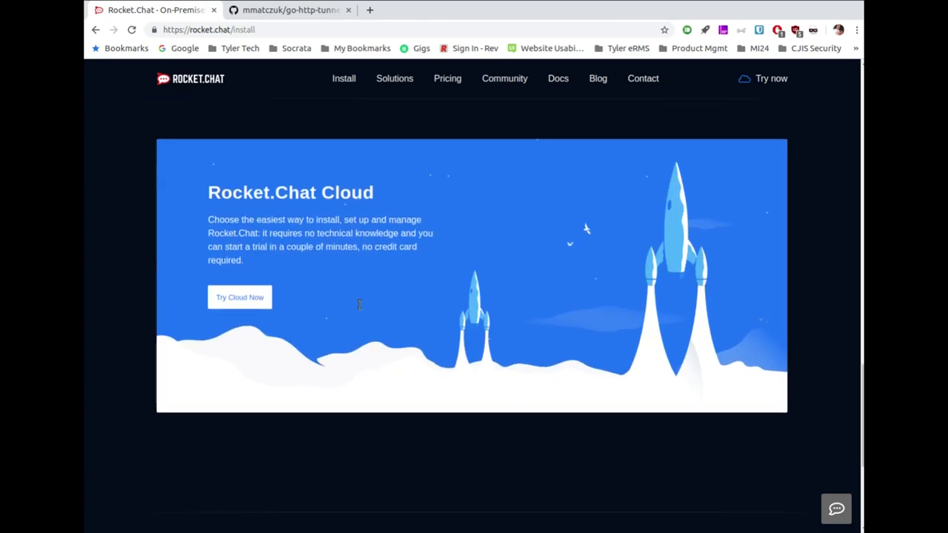
{"action": "scroll", "coordinate": [419, 204], "scroll_direction": "up", "scroll_amount": 10}
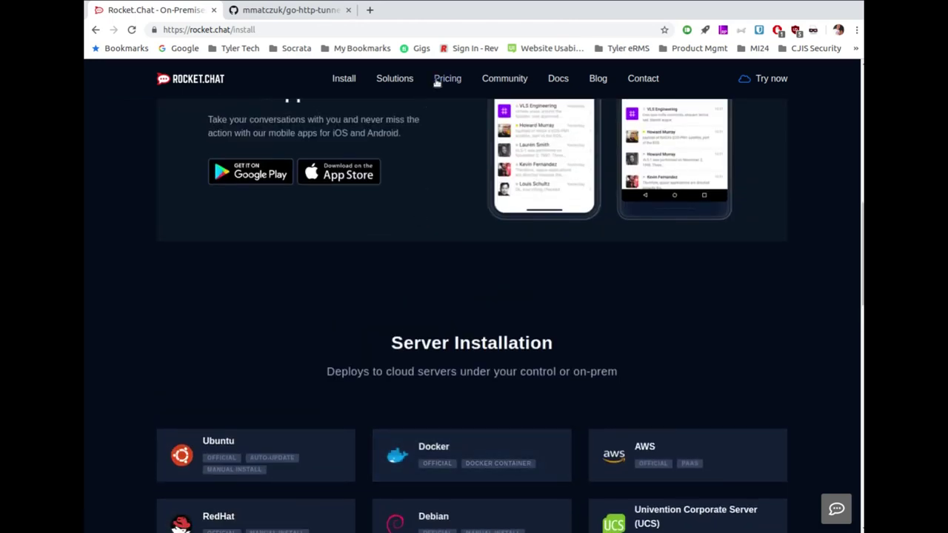
Go to the Pricing page and scroll through the Self-Managed plan comparison table and back to the top
{"action": "left_click", "coordinate": [443, 79]}
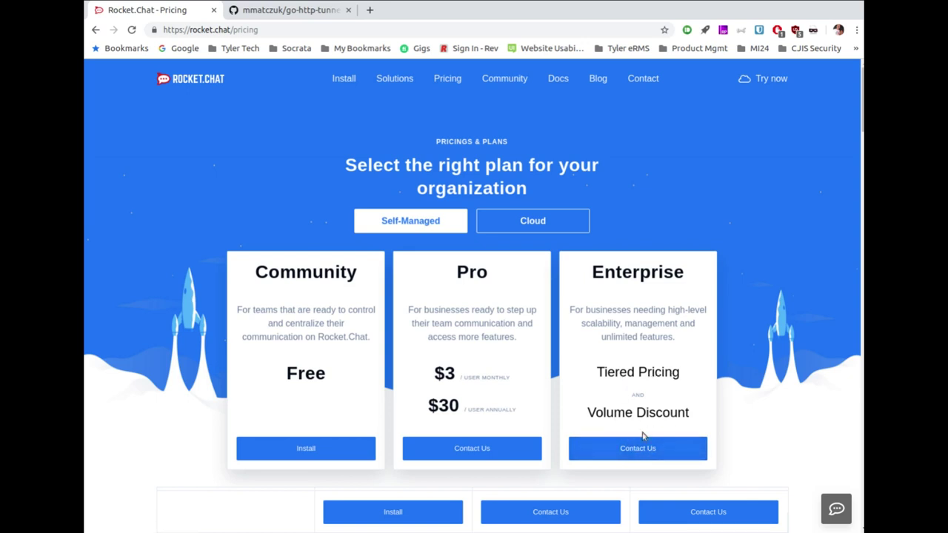
{"action": "scroll", "coordinate": [443, 314], "scroll_direction": "down", "scroll_amount": 5}
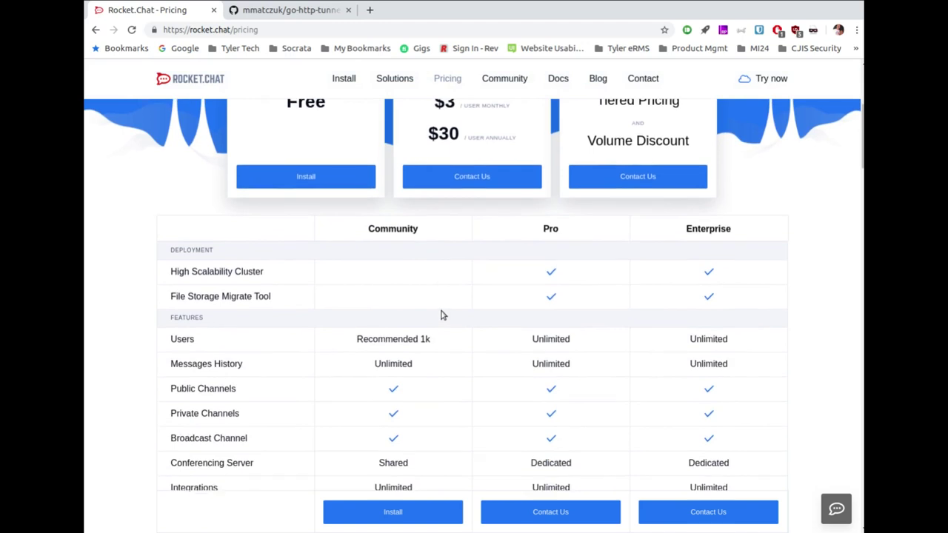
{"action": "scroll", "coordinate": [440, 314], "scroll_direction": "down", "scroll_amount": 4}
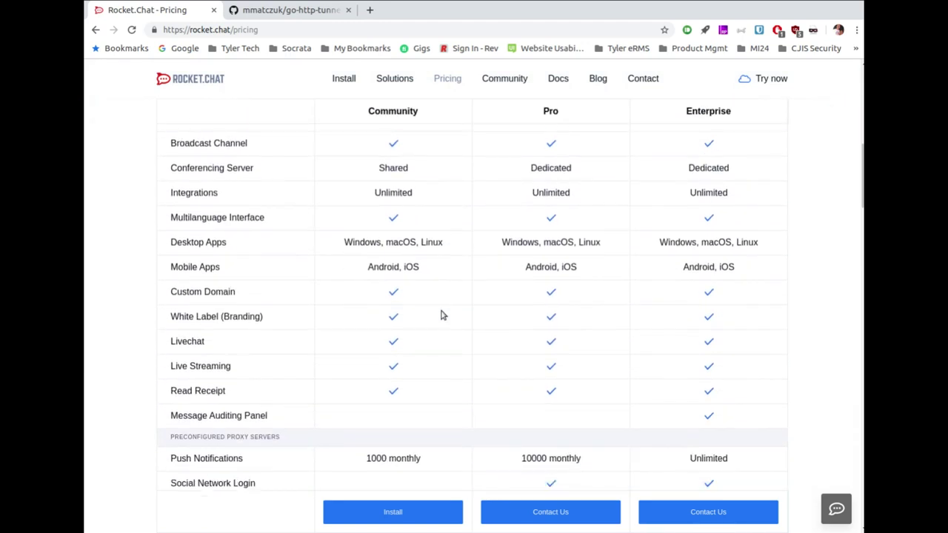
{"action": "scroll", "coordinate": [441, 315], "scroll_direction": "down", "scroll_amount": 2}
{"action": "scroll", "coordinate": [440, 315], "scroll_direction": "down", "scroll_amount": 8}
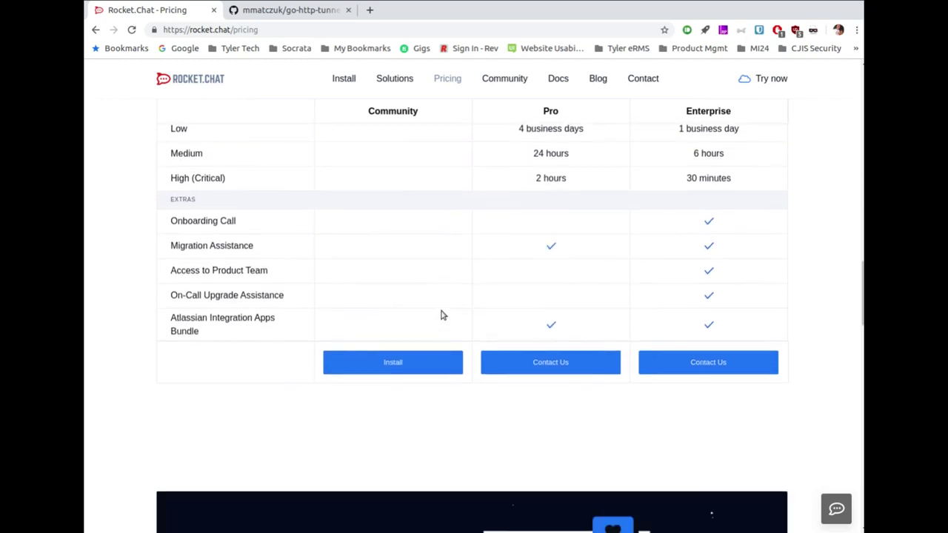
{"action": "scroll", "coordinate": [442, 314], "scroll_direction": "up", "scroll_amount": 2}
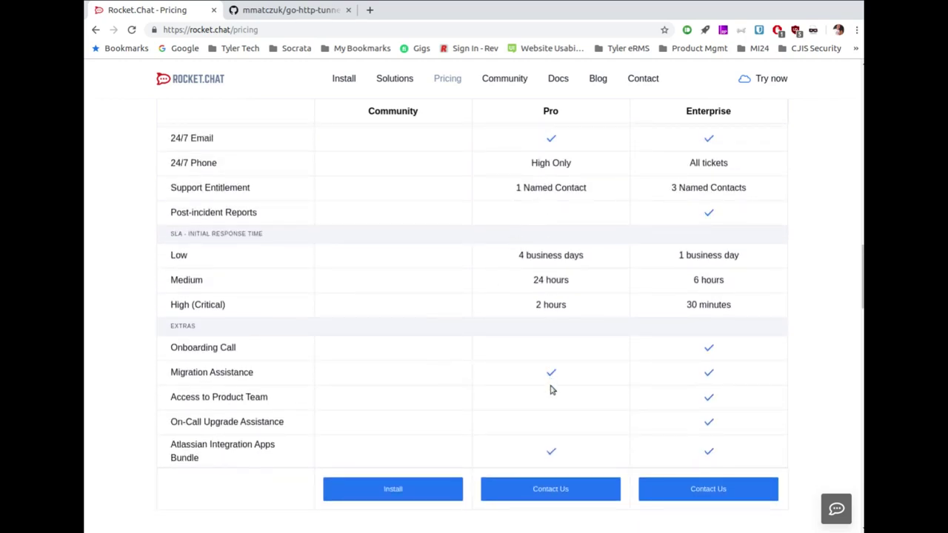
{"action": "scroll", "coordinate": [564, 407], "scroll_direction": "up", "scroll_amount": 15}
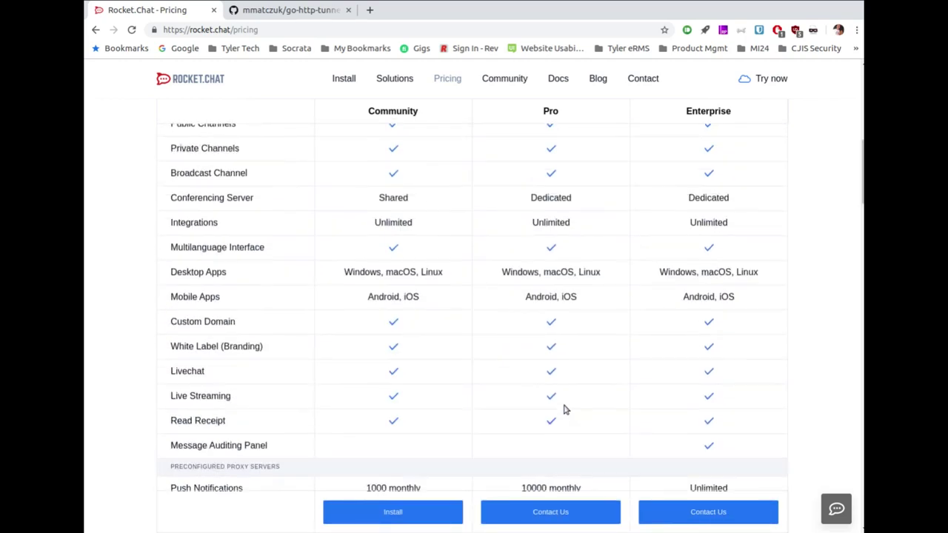
{"action": "scroll", "coordinate": [563, 407], "scroll_direction": "up", "scroll_amount": 4}
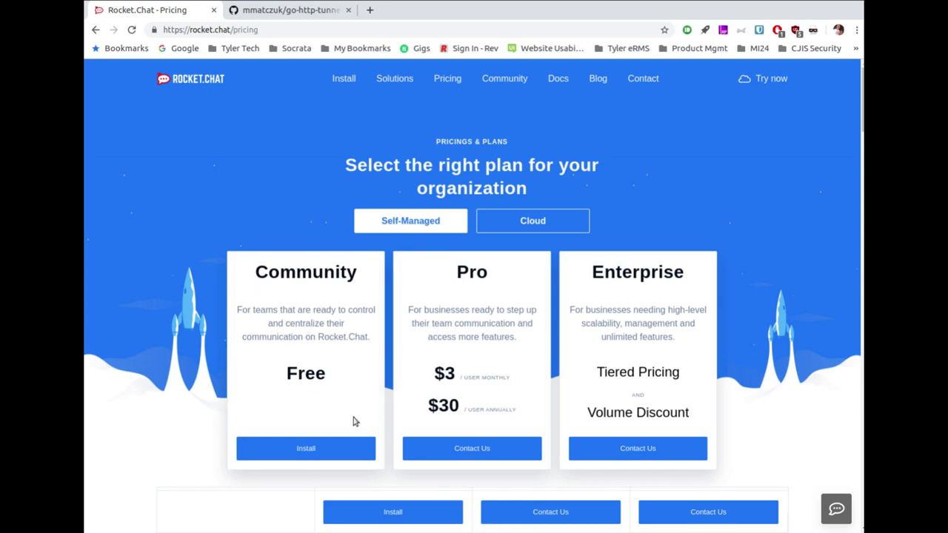
Open the Community plan's install page and choose the Ubuntu server installation guide
{"action": "left_click", "coordinate": [307, 454]}
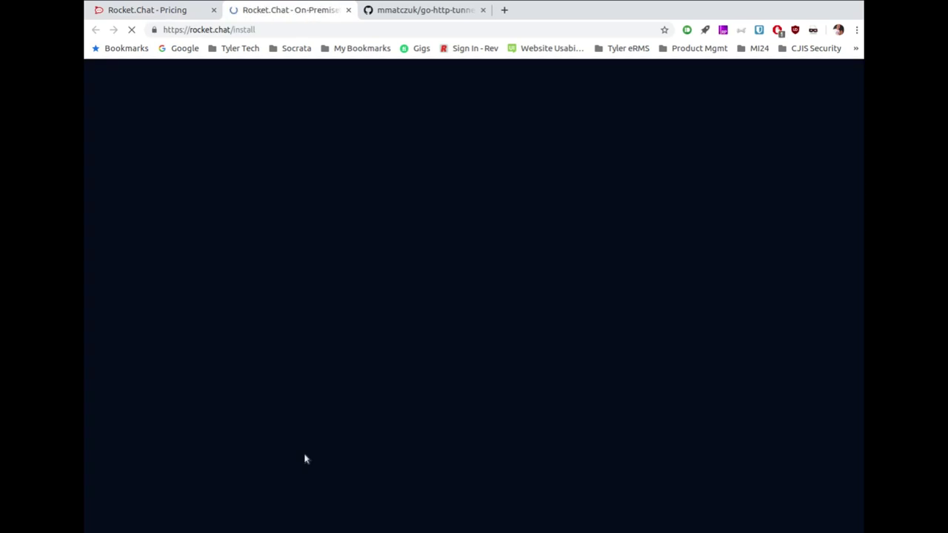
{"action": "scroll", "coordinate": [363, 313], "scroll_direction": "down", "scroll_amount": 10}
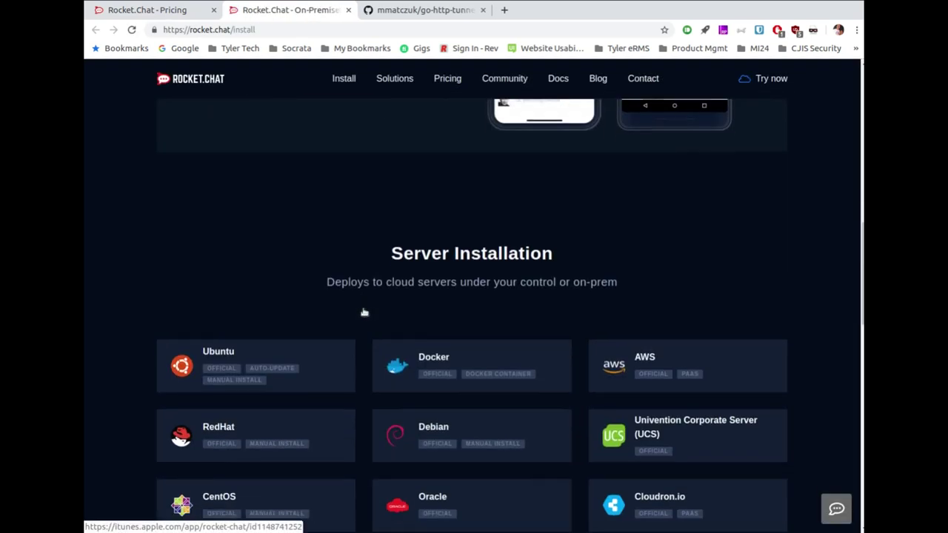
{"action": "left_click", "coordinate": [245, 365]}
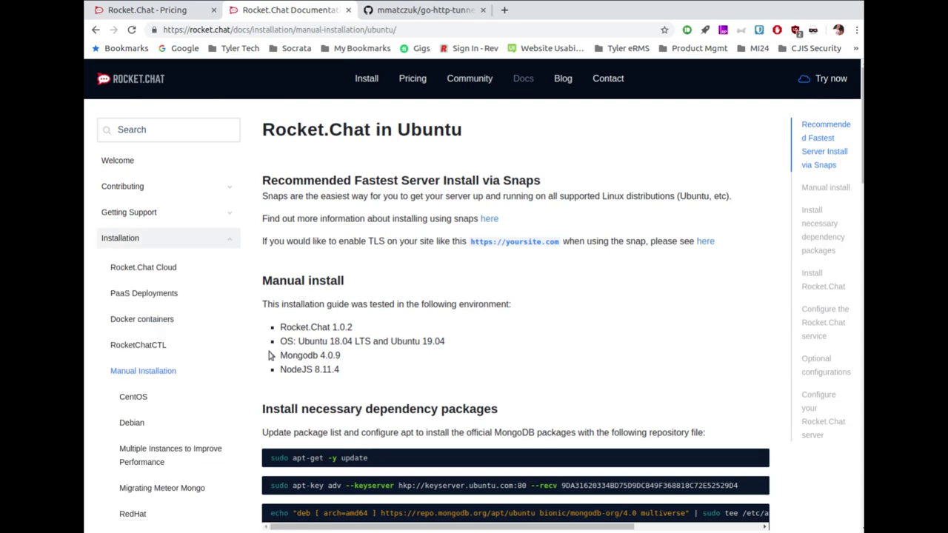
Read down the Rocket.Chat in Ubuntu guide's snaps and manual install steps, then return up
{"action": "scroll", "coordinate": [250, 359], "scroll_direction": "down", "scroll_amount": 2}
{"action": "scroll", "coordinate": [249, 359], "scroll_direction": "down", "scroll_amount": 3}
{"action": "scroll", "coordinate": [261, 337], "scroll_direction": "down", "scroll_amount": 5}
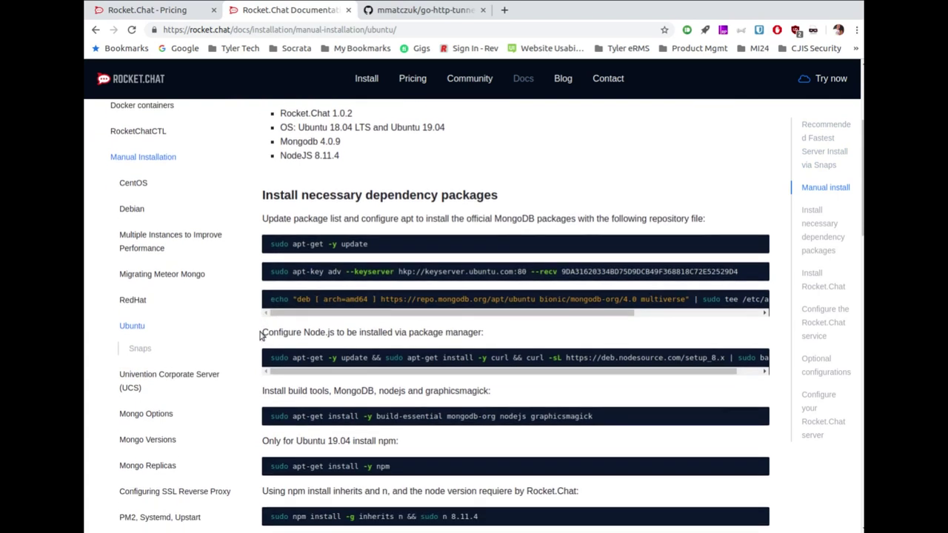
{"action": "scroll", "coordinate": [260, 337], "scroll_direction": "down", "scroll_amount": 2}
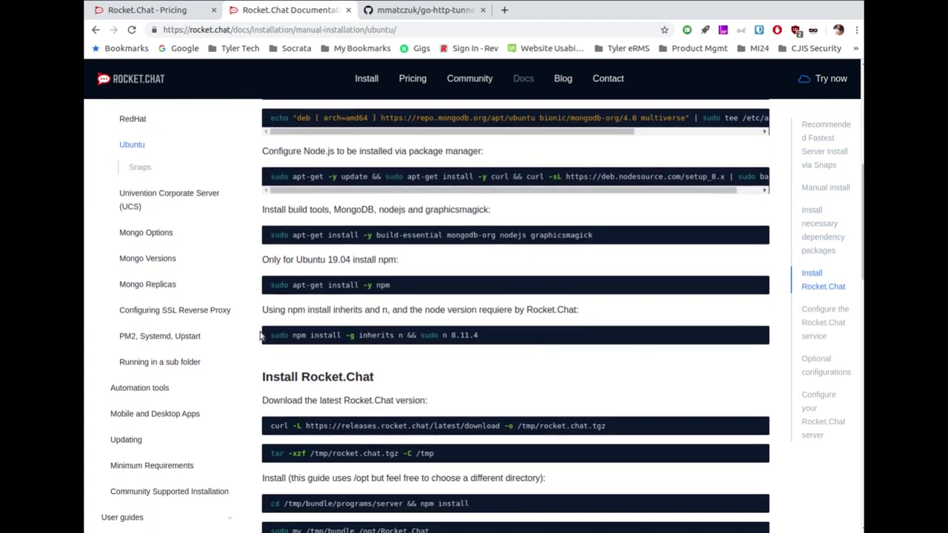
{"action": "scroll", "coordinate": [260, 336], "scroll_direction": "down", "scroll_amount": 2}
{"action": "scroll", "coordinate": [260, 337], "scroll_direction": "down", "scroll_amount": 5}
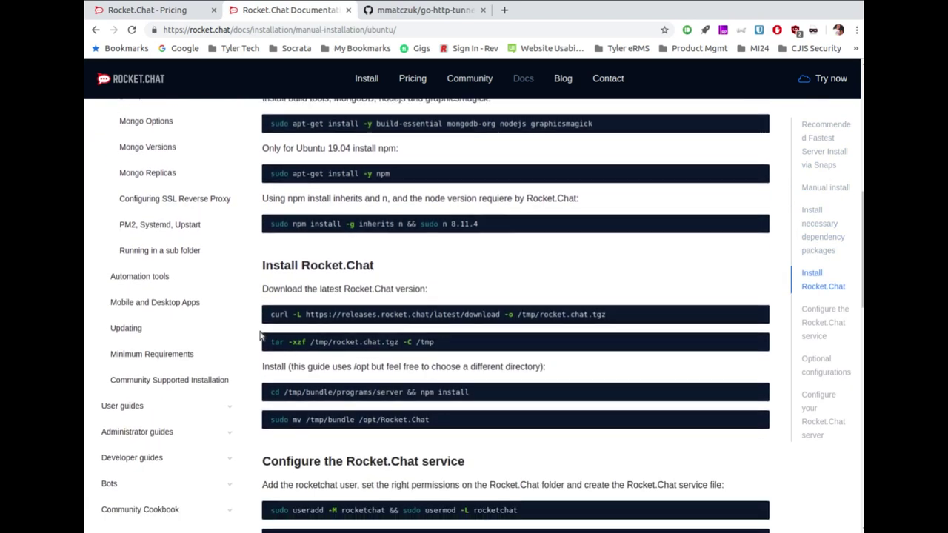
{"action": "scroll", "coordinate": [260, 337], "scroll_direction": "down", "scroll_amount": 10}
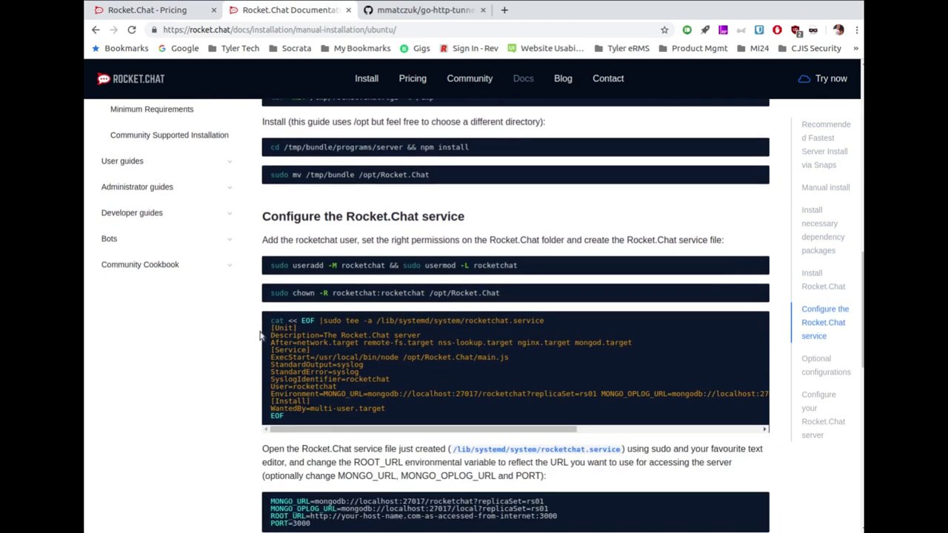
{"action": "scroll", "coordinate": [261, 337], "scroll_direction": "down", "scroll_amount": 7}
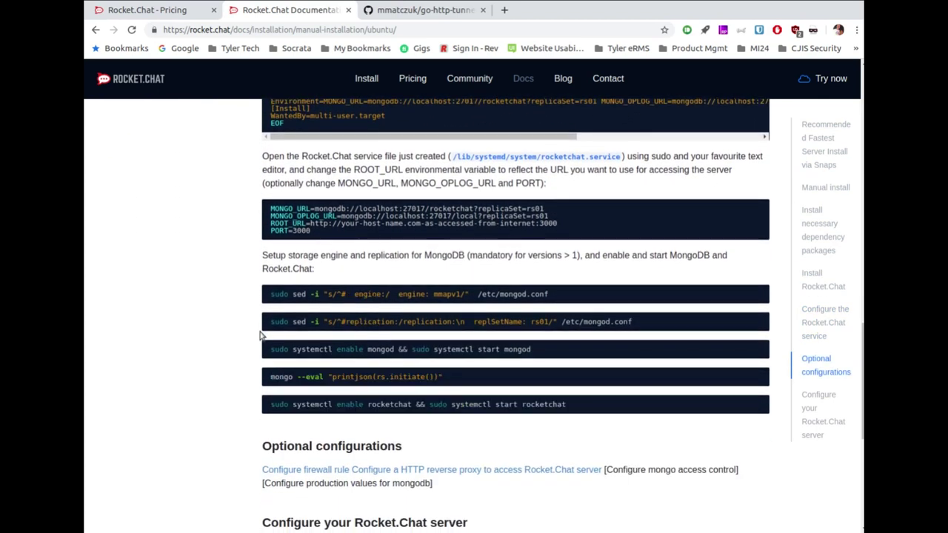
{"action": "scroll", "coordinate": [261, 337], "scroll_direction": "up", "scroll_amount": 20}
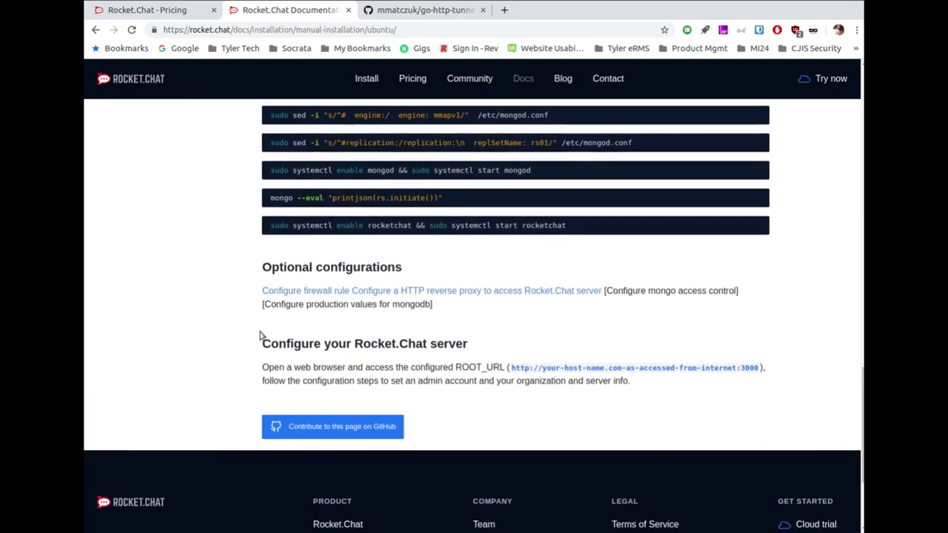
{"action": "scroll", "coordinate": [259, 337], "scroll_direction": "up", "scroll_amount": 6}
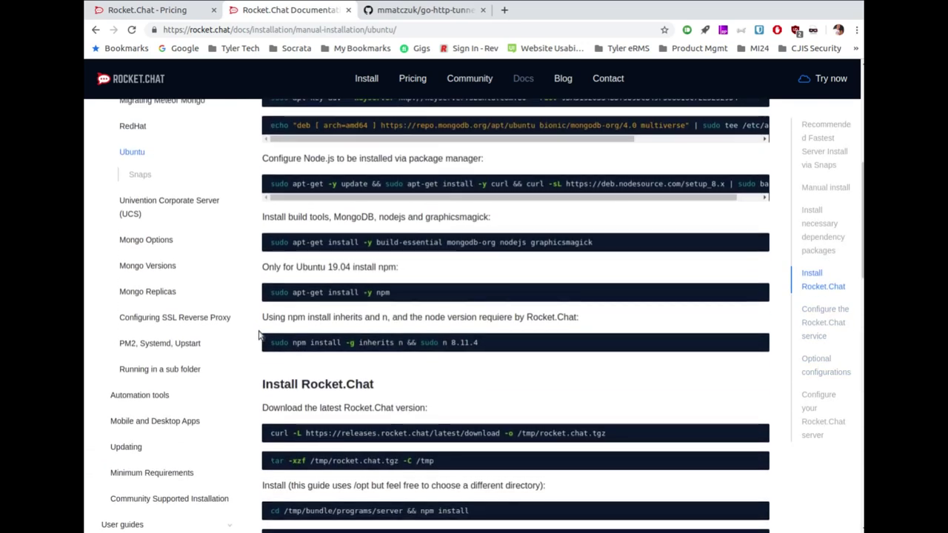
{"action": "scroll", "coordinate": [254, 333], "scroll_direction": "up", "scroll_amount": 4}
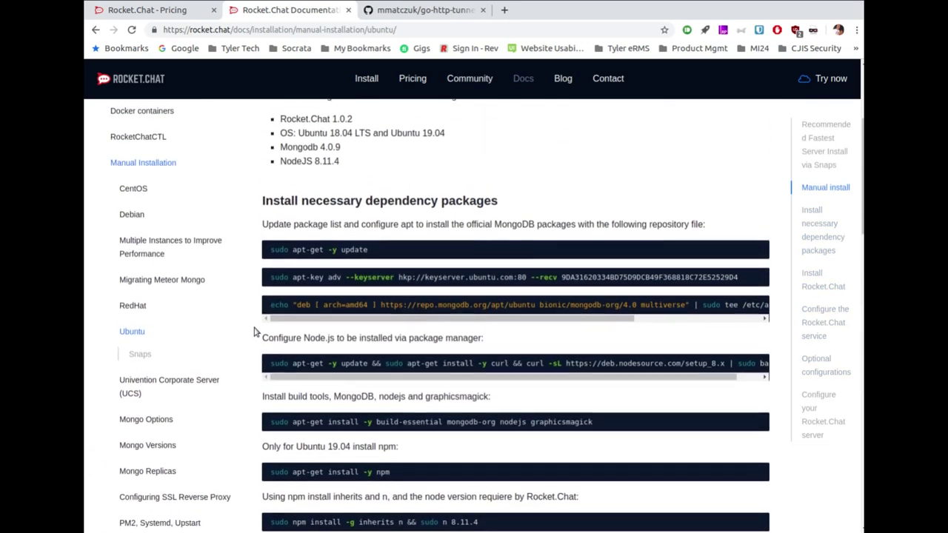
{"action": "scroll", "coordinate": [200, 272], "scroll_direction": "up", "scroll_amount": 3}
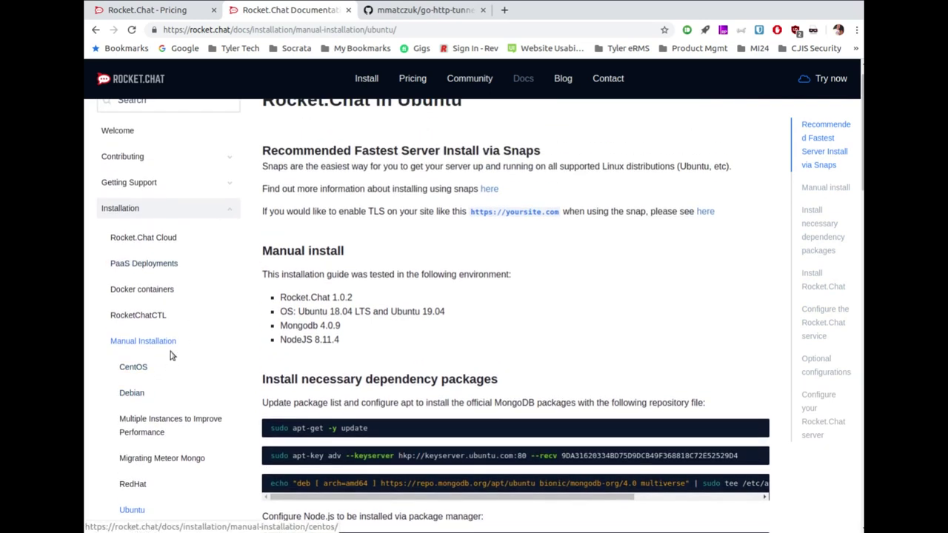
Open PaaS Deployments from the docs sidebar and scroll its Quick, Managed and Automation Tools lists
{"action": "left_click", "coordinate": [162, 265]}
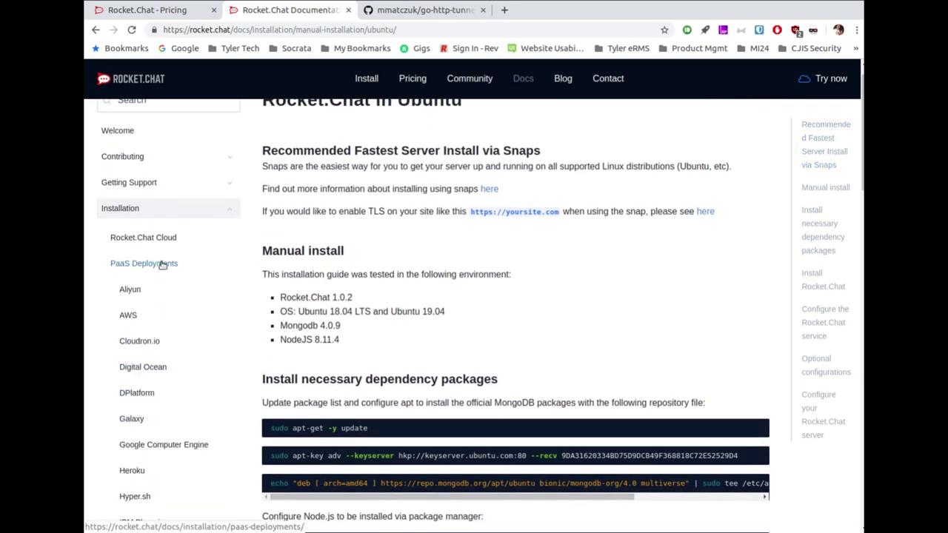
{"action": "scroll", "coordinate": [220, 338], "scroll_direction": "down", "scroll_amount": 3}
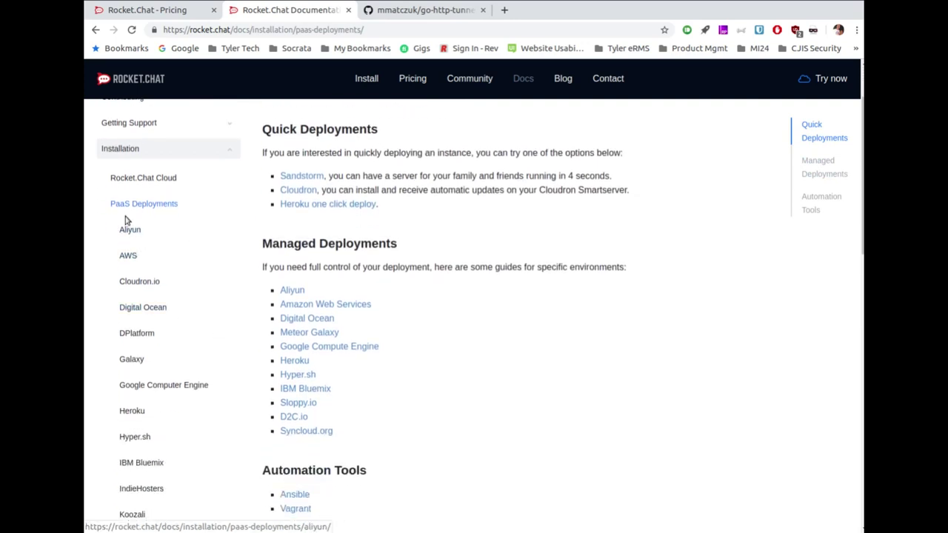
{"action": "scroll", "coordinate": [134, 386], "scroll_direction": "down", "scroll_amount": 2}
{"action": "scroll", "coordinate": [133, 386], "scroll_direction": "down", "scroll_amount": 5}
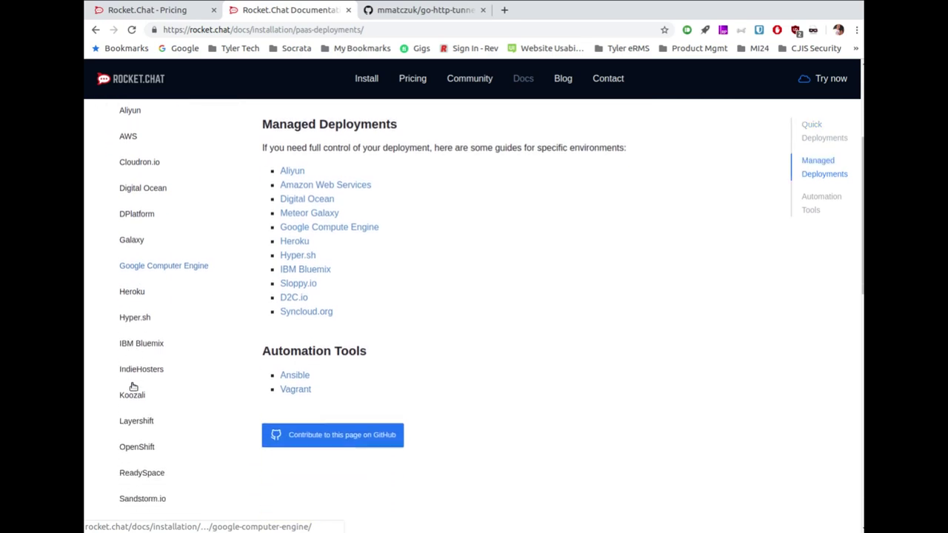
{"action": "scroll", "coordinate": [133, 385], "scroll_direction": "down", "scroll_amount": 3}
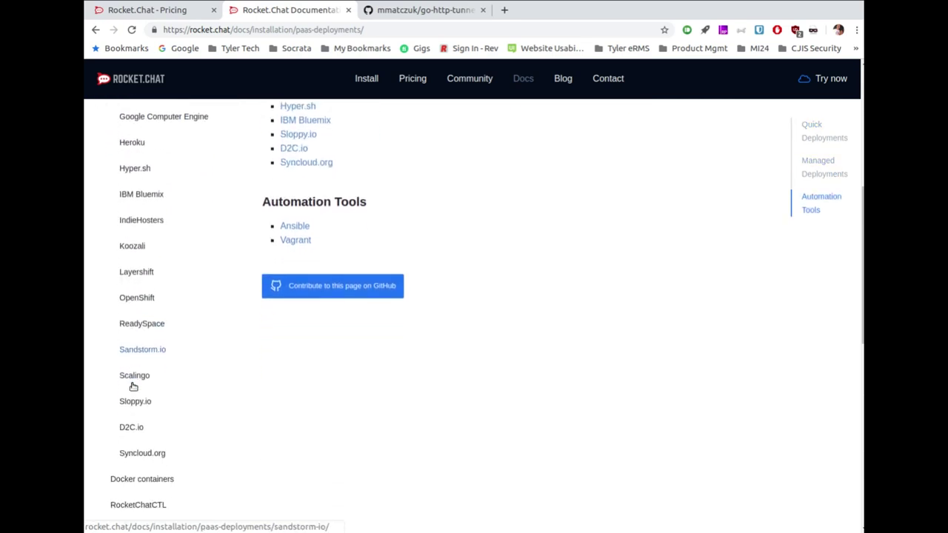
{"action": "scroll", "coordinate": [133, 386], "scroll_direction": "up", "scroll_amount": 9}
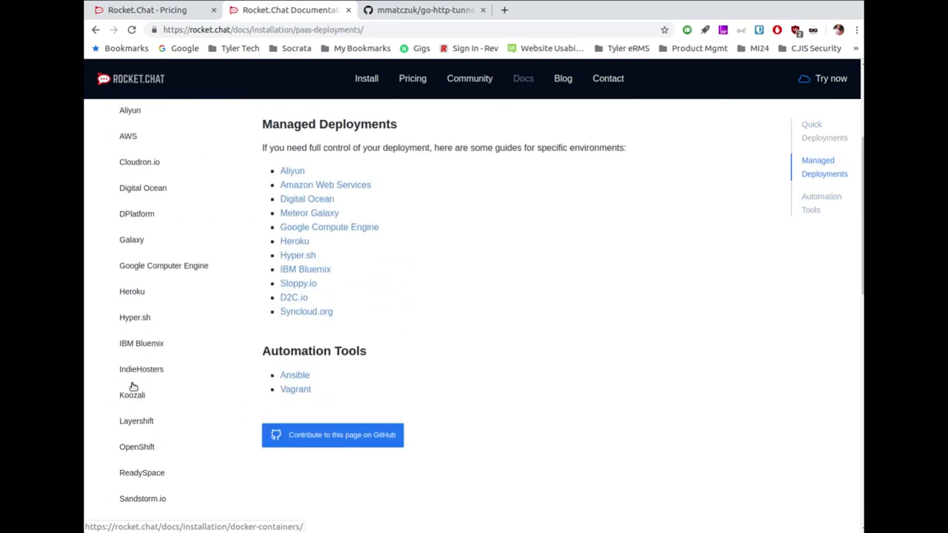